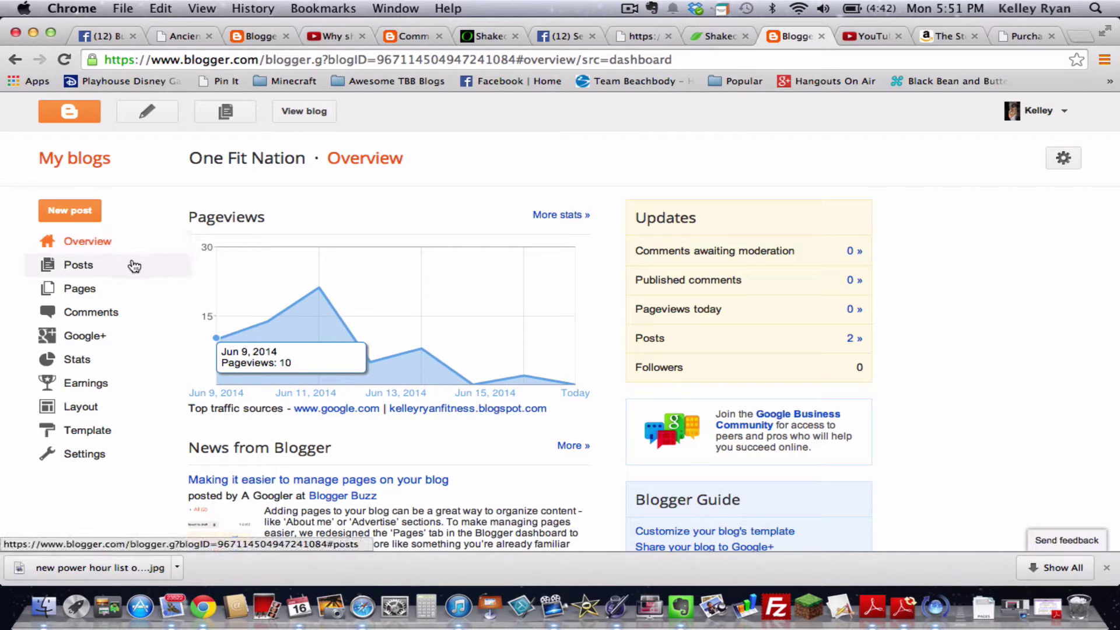
Open the Shakeology page from the One Fit Nation blog's Pages list in the editor.
left_click(87, 290)
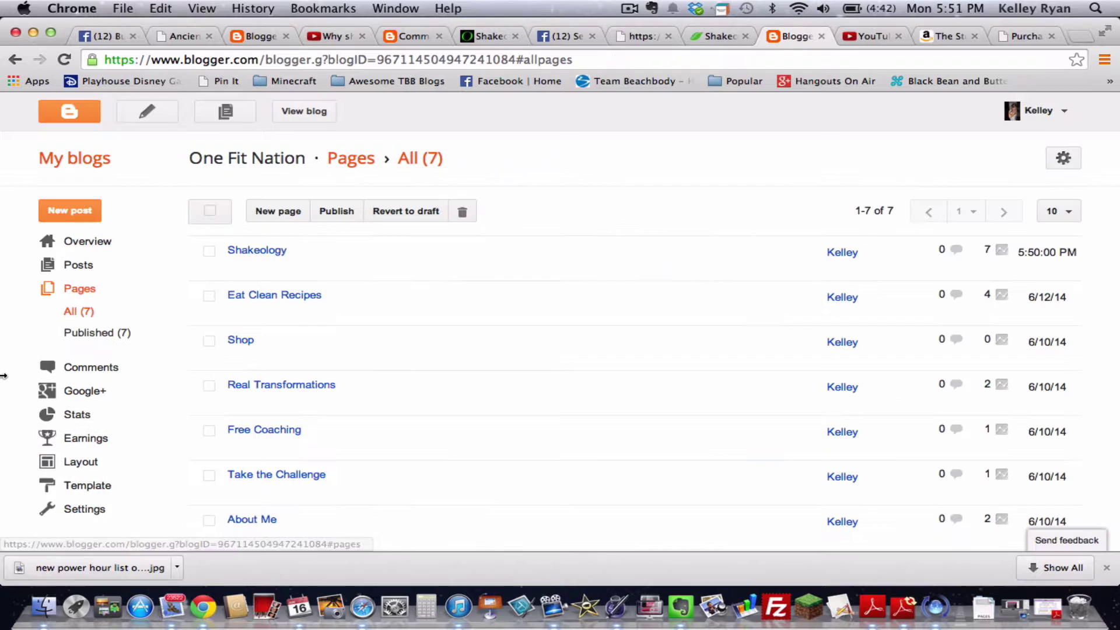
left_click(273, 252)
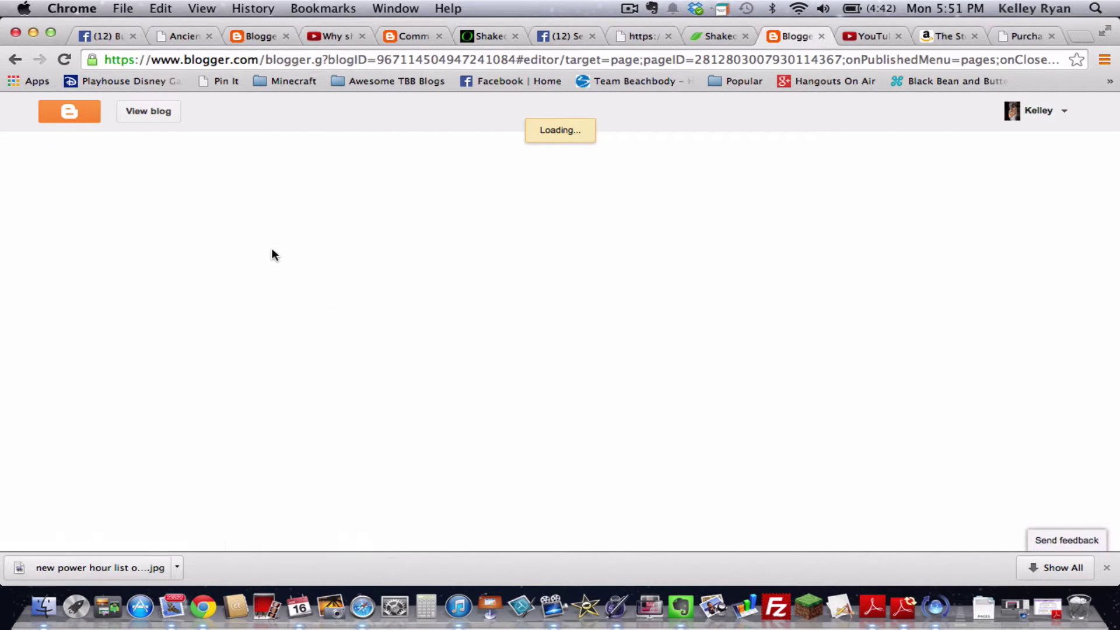
scroll(274, 301, "down", 3)
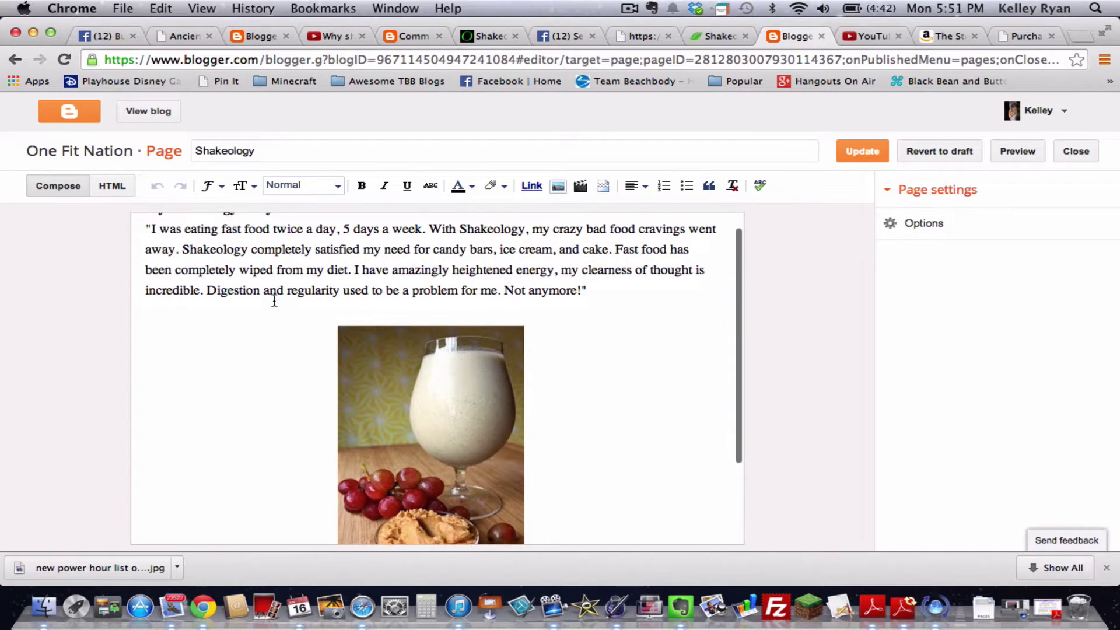
scroll(274, 300, "down", 3)
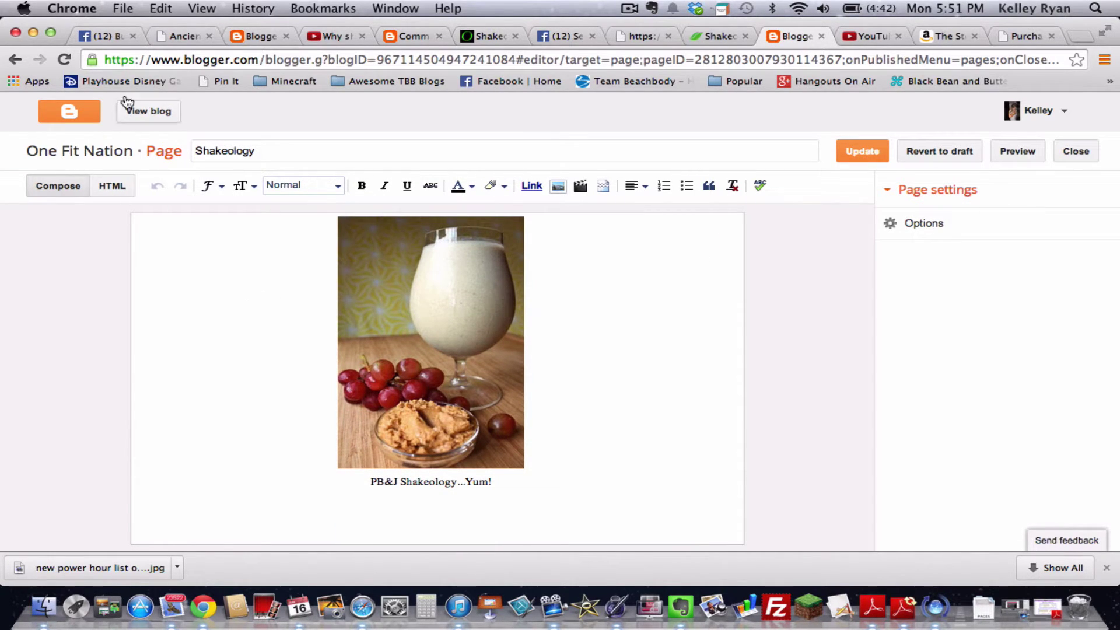
In the Build-A-Blog Workshop Facebook post, highlight the FAQ text from 'What IS Shakeology?' onward.
left_click(103, 36)
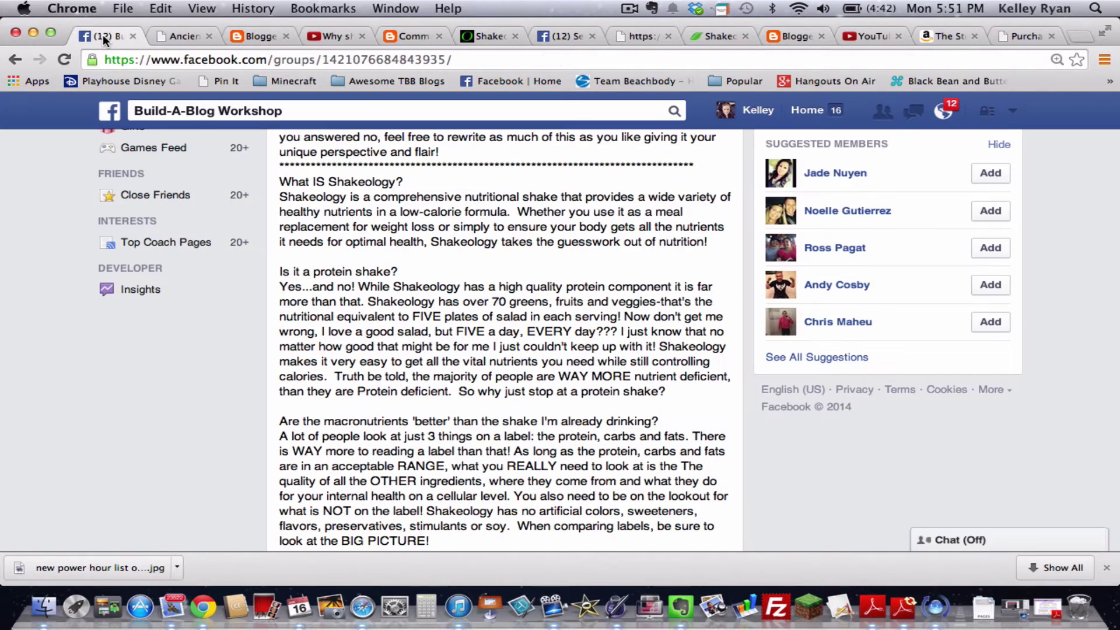
scroll(384, 256, "down", 5)
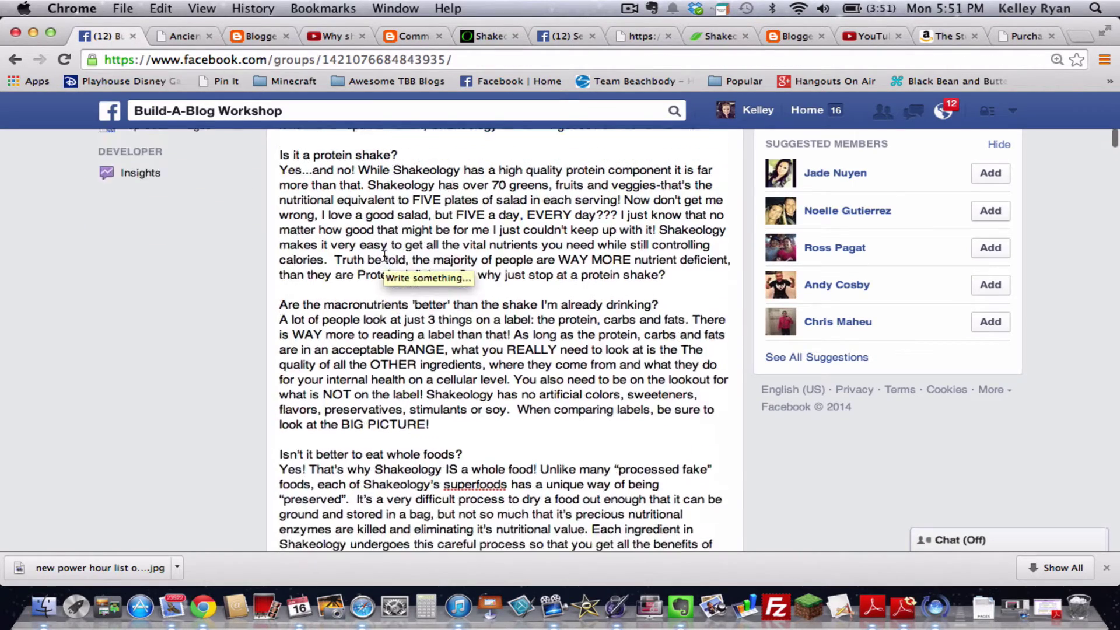
scroll(384, 256, "up", 2)
scroll(384, 256, "down", 7)
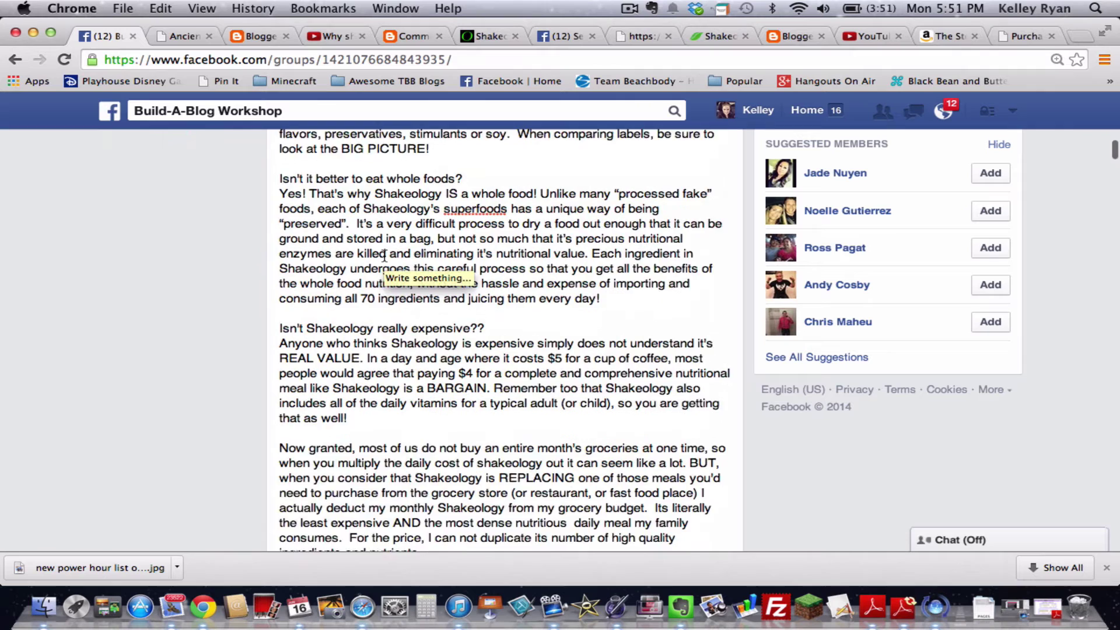
scroll(385, 255, "down", 9)
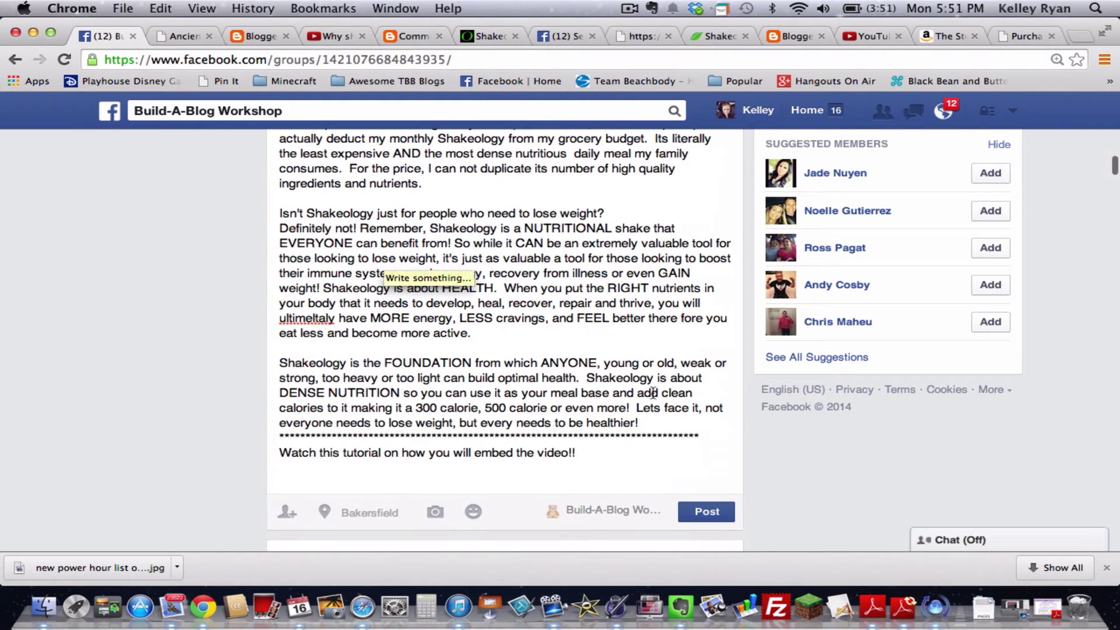
mouse_move(640, 421)
left_mouse_down()
mouse_move(350, 296)
mouse_move(383, 165)
mouse_move(376, 96)
mouse_move(382, 184)
mouse_move(372, 97)
mouse_move(358, 341)
mouse_move(315, 393)
mouse_move(278, 383)
left_mouse_up()
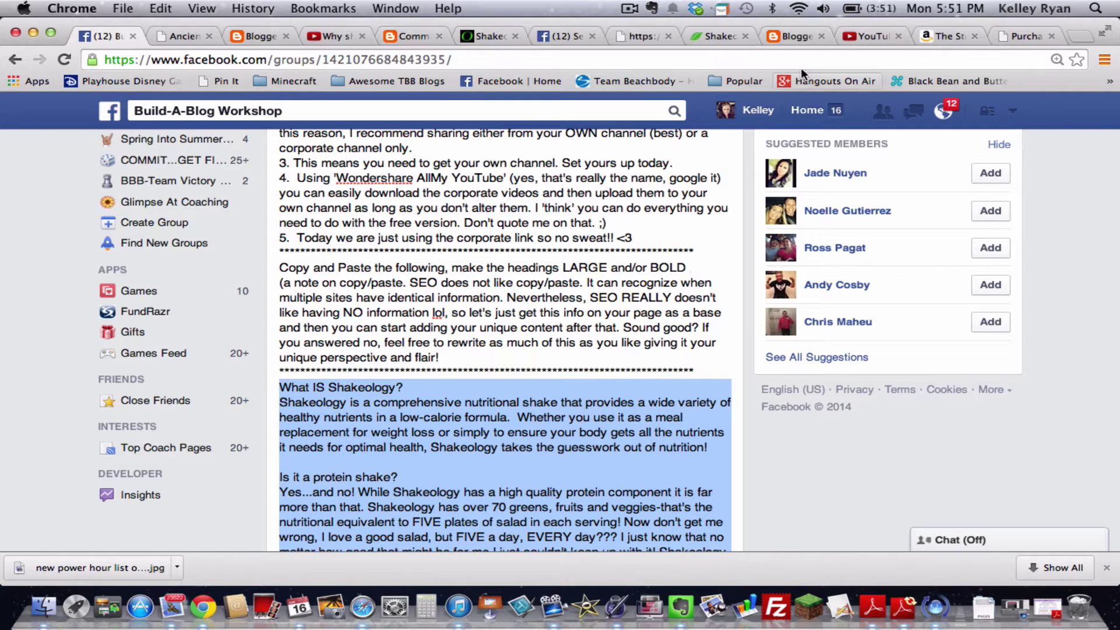
Paste the FAQ text below the 'PB&J Shakeology...Yum!' caption and select the 'What IS Shakeology?' heading.
left_click(799, 37)
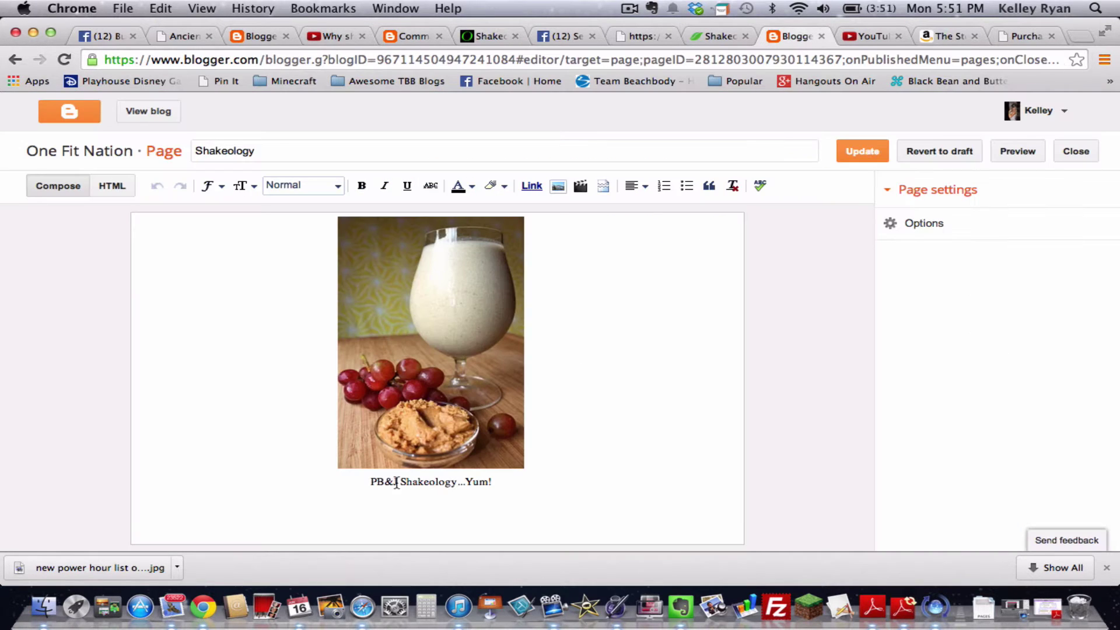
left_click(316, 508)
key("super+v")
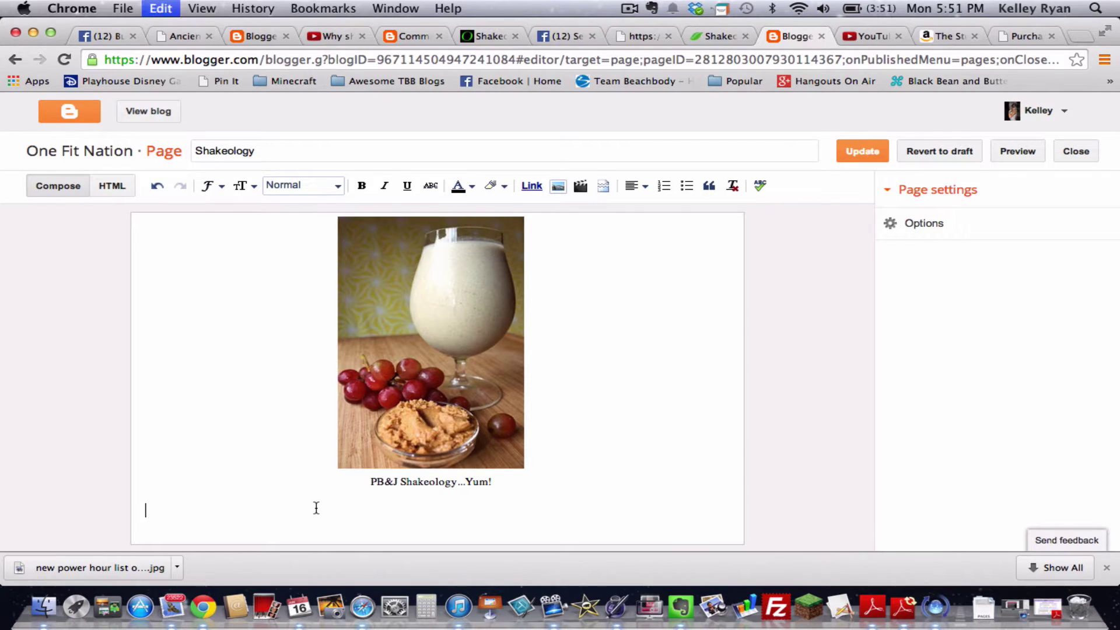
scroll(350, 464, "up", 15)
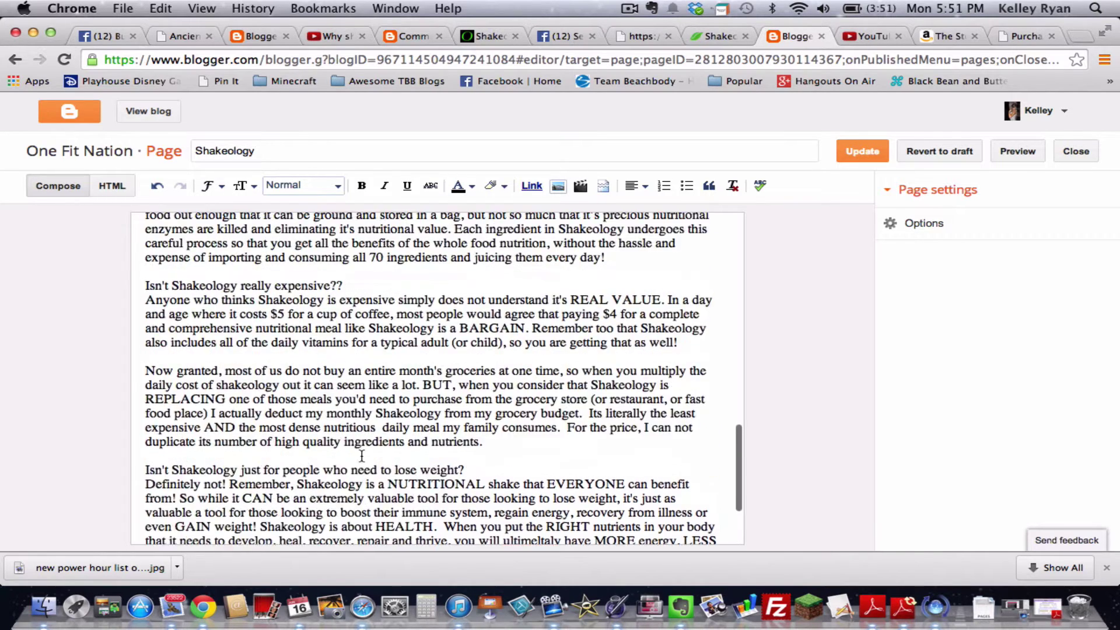
scroll(361, 456, "up", 15)
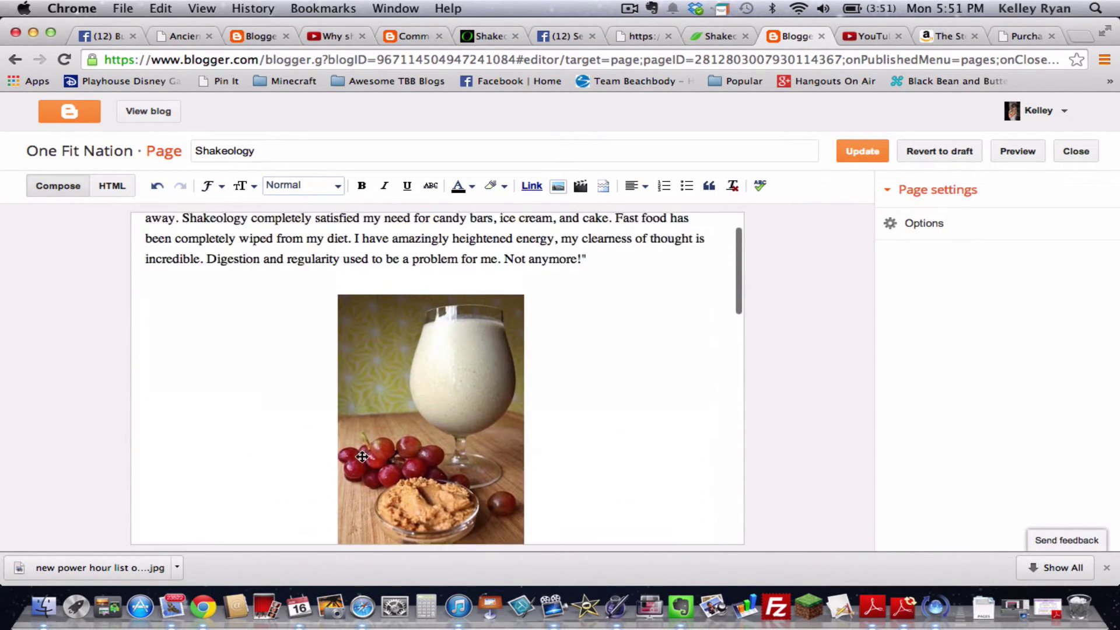
scroll(362, 456, "down", 6)
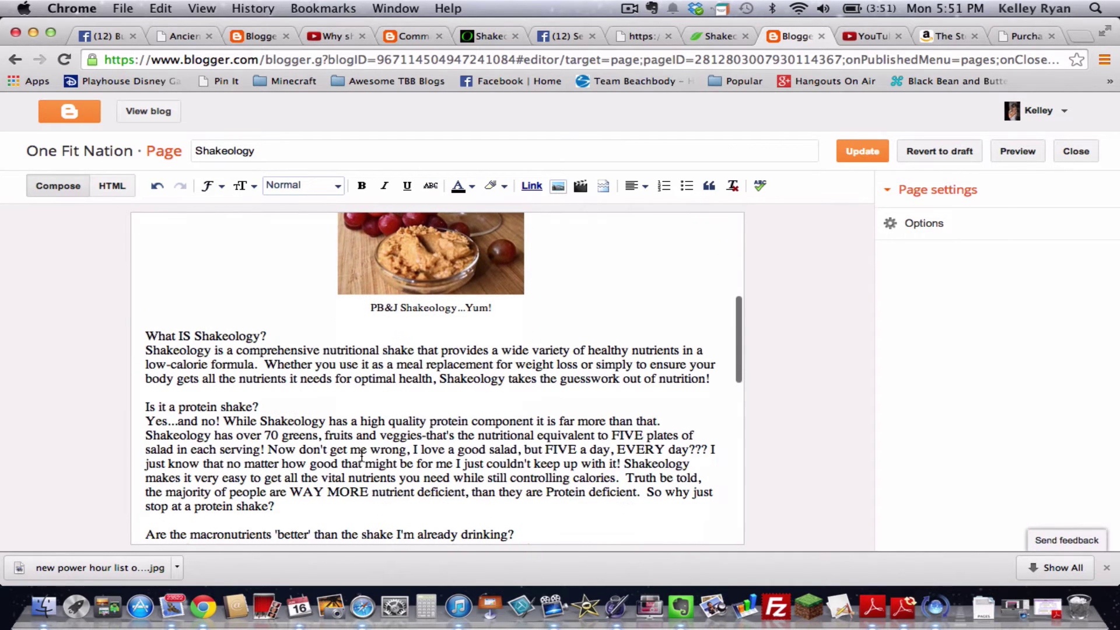
left_click_drag(269, 336, 134, 336)
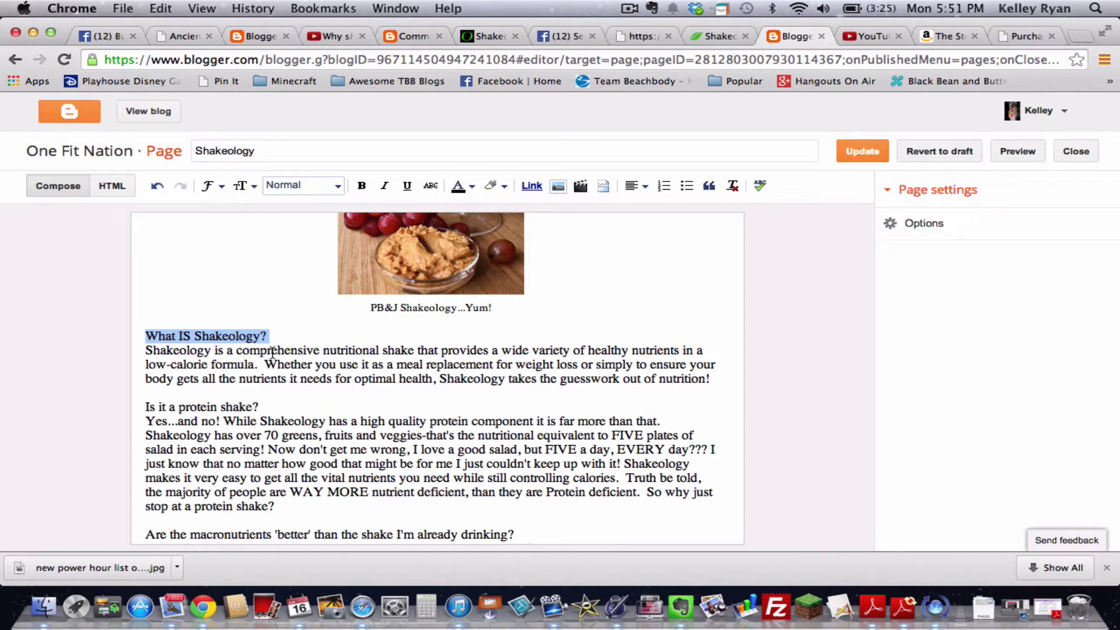
Bold 'What IS Shakeology?' and 'Is it a protein shake?', trying Large size then reverting to Normal.
left_click(362, 186)
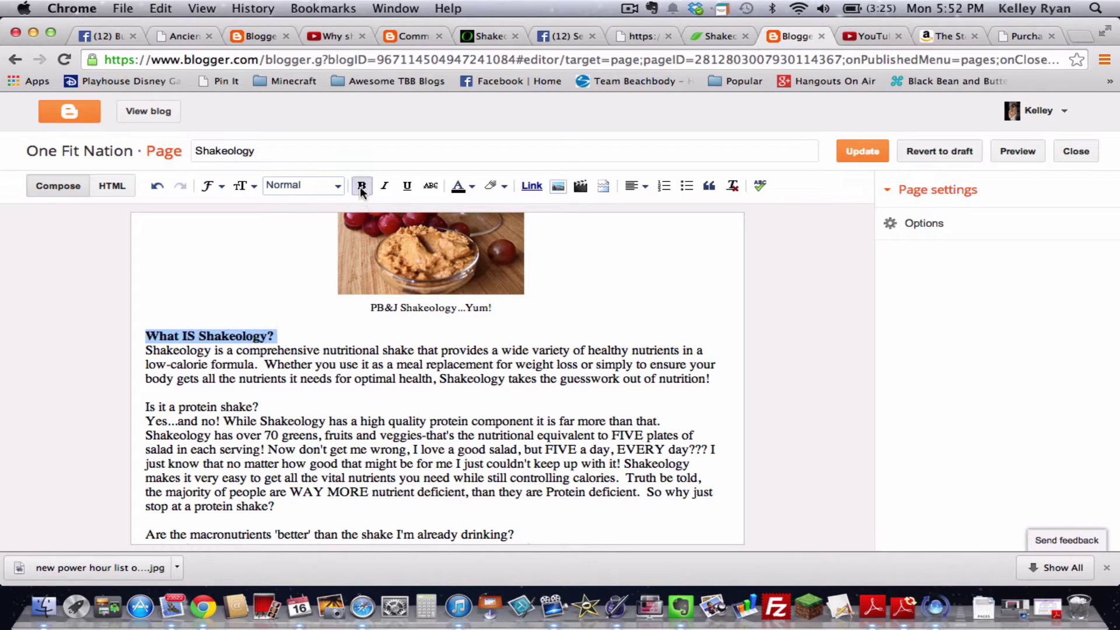
left_click(327, 378)
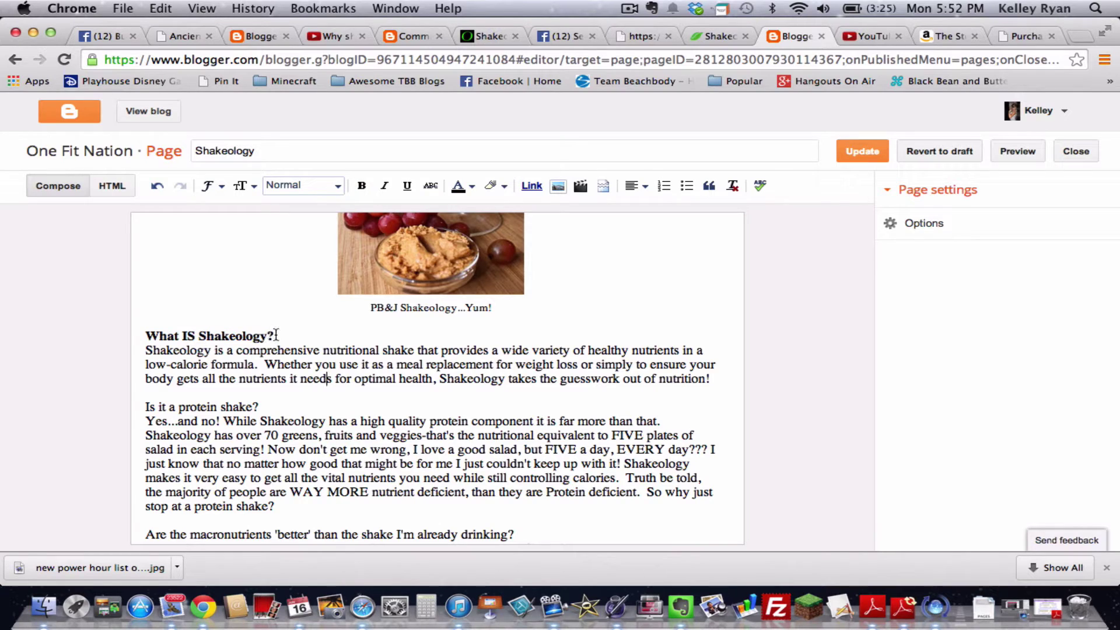
left_click_drag(276, 335, 139, 338)
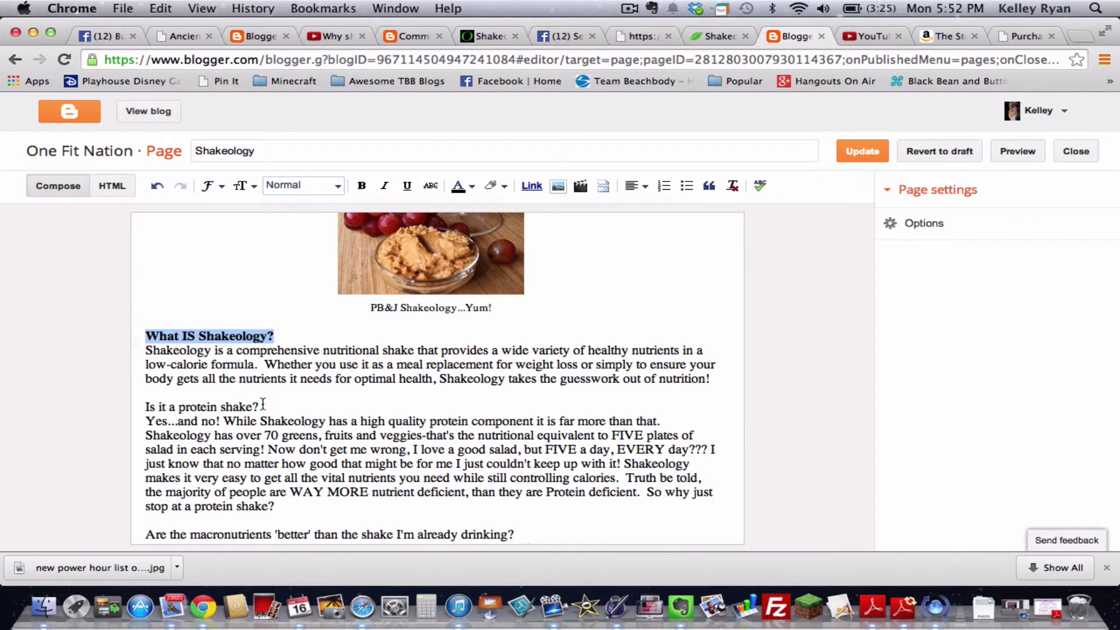
left_click_drag(263, 404, 134, 400)
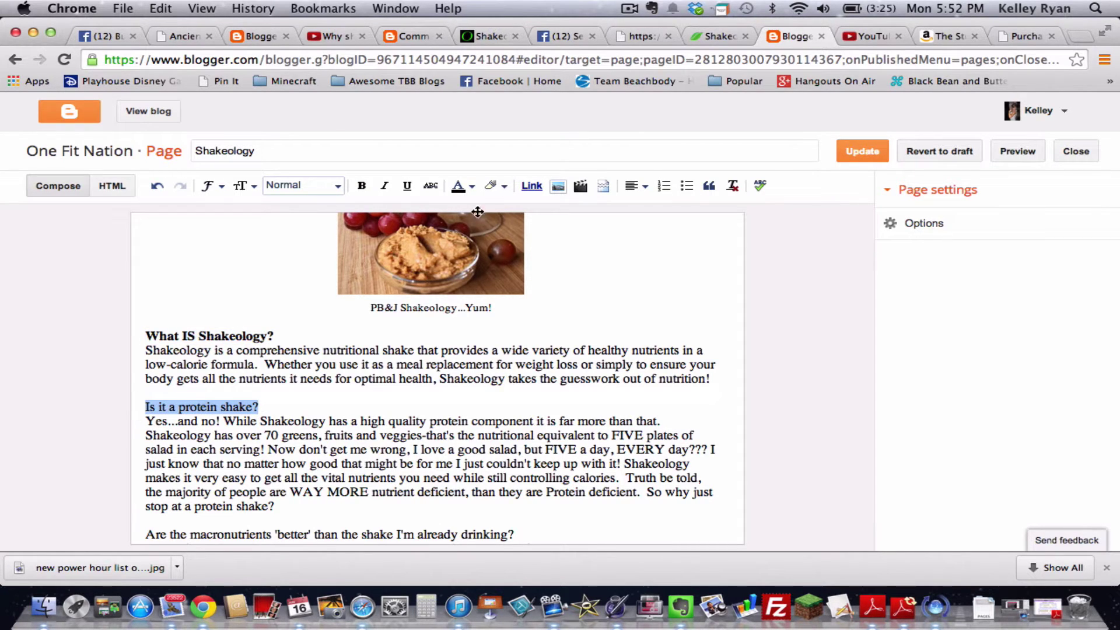
left_click(361, 186)
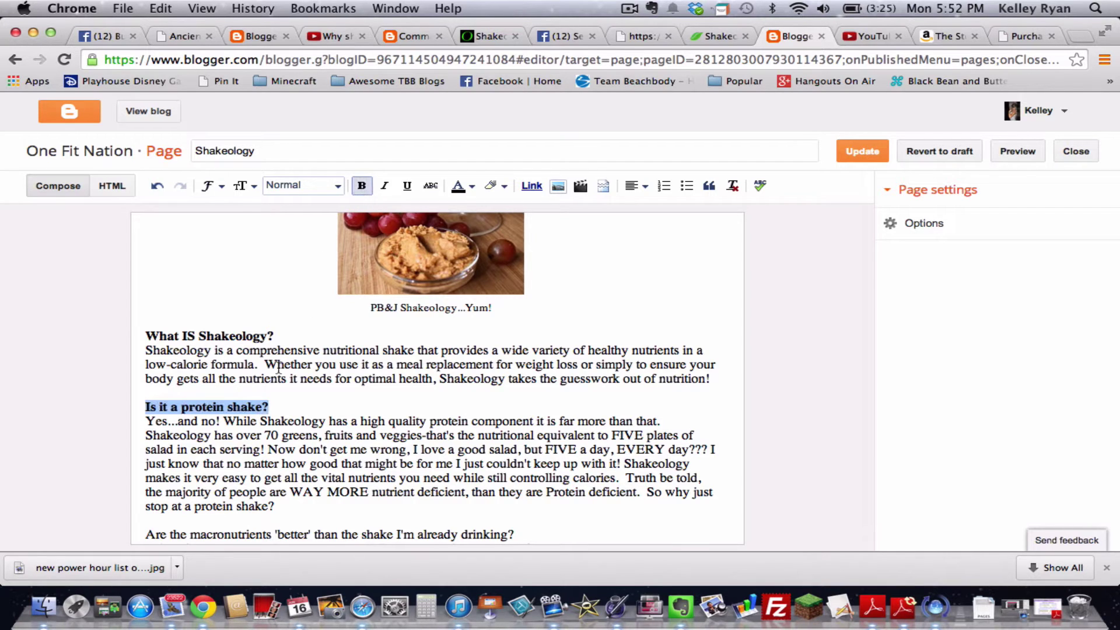
left_click(240, 187)
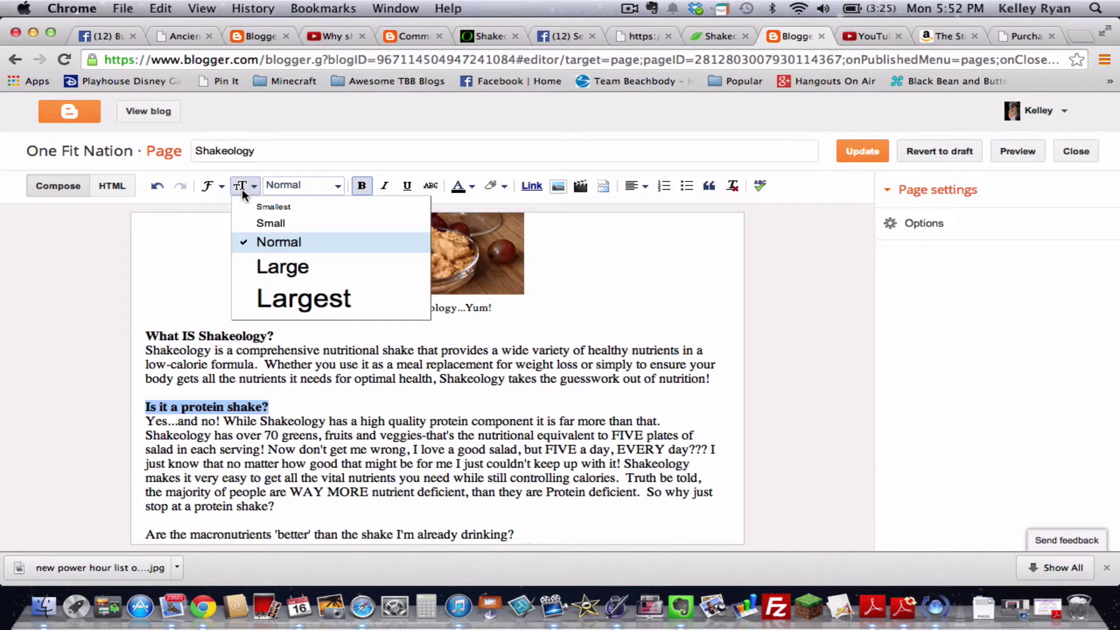
left_click(276, 267)
left_click(352, 390)
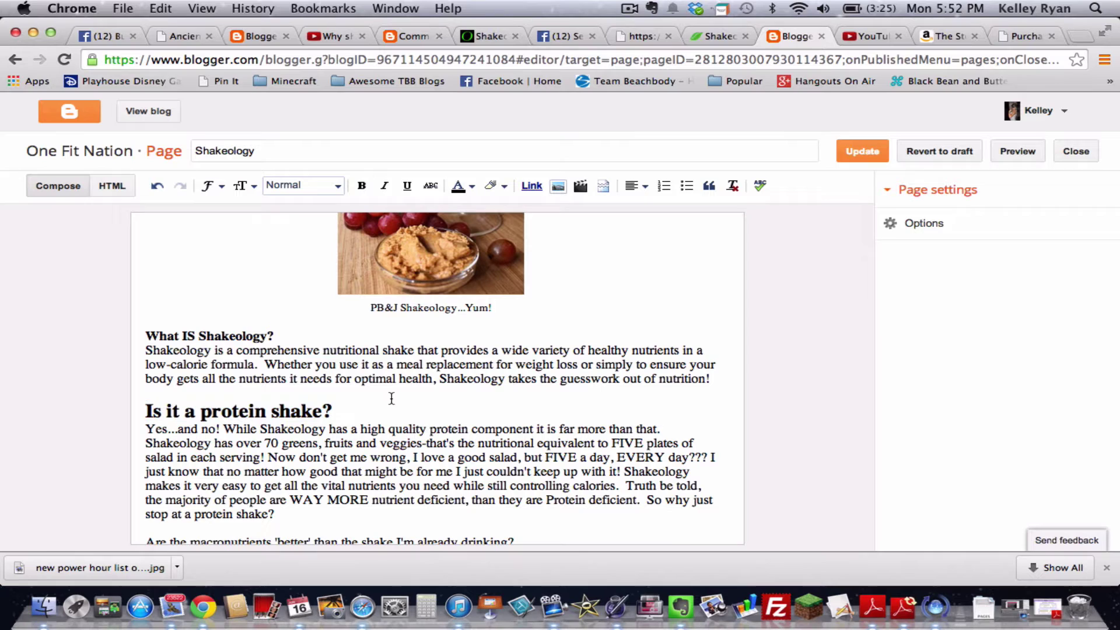
left_click_drag(336, 410, 143, 412)
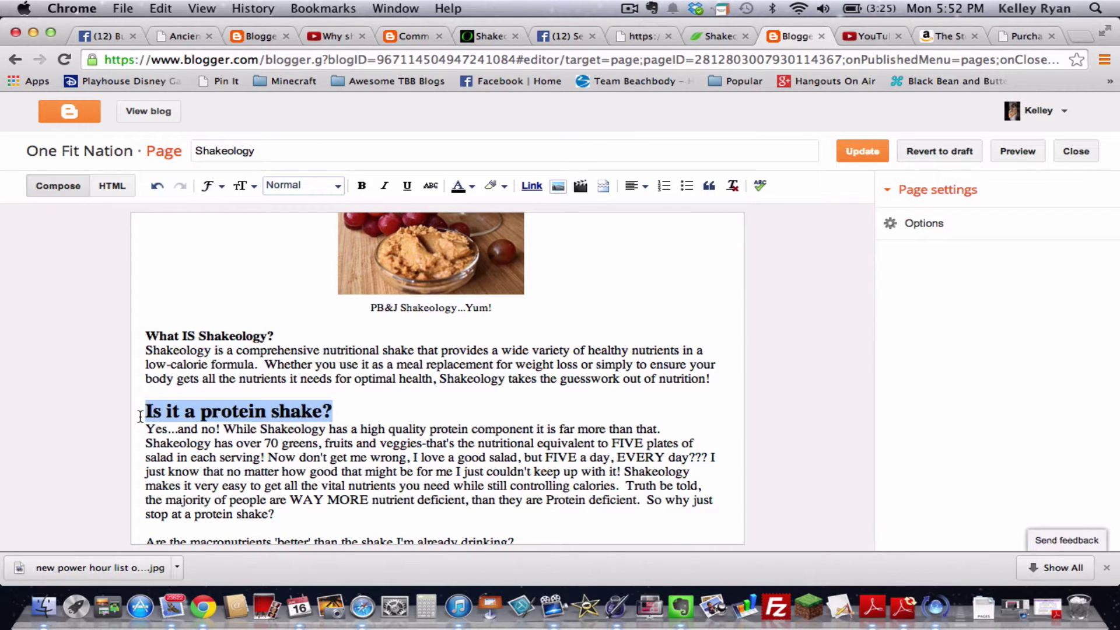
left_click(239, 185)
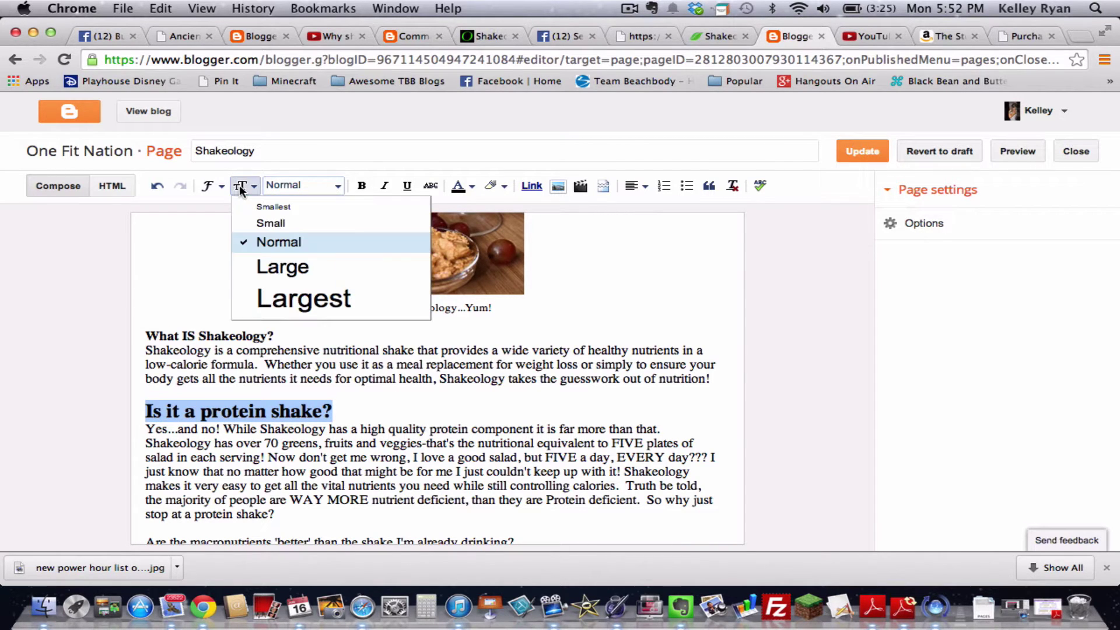
left_click(264, 243)
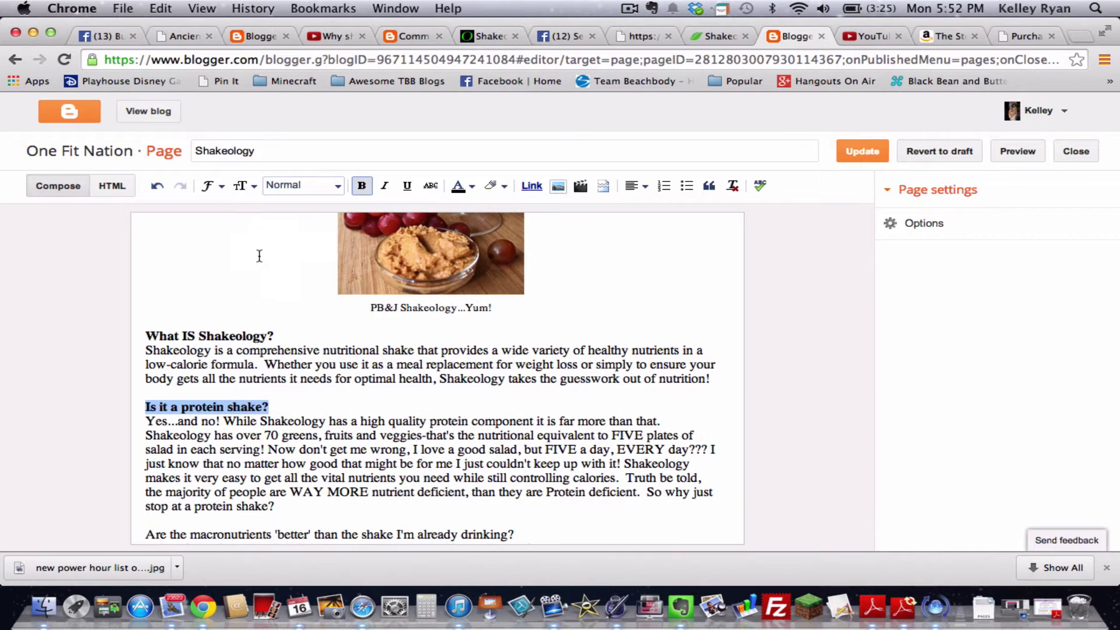
left_click(339, 395)
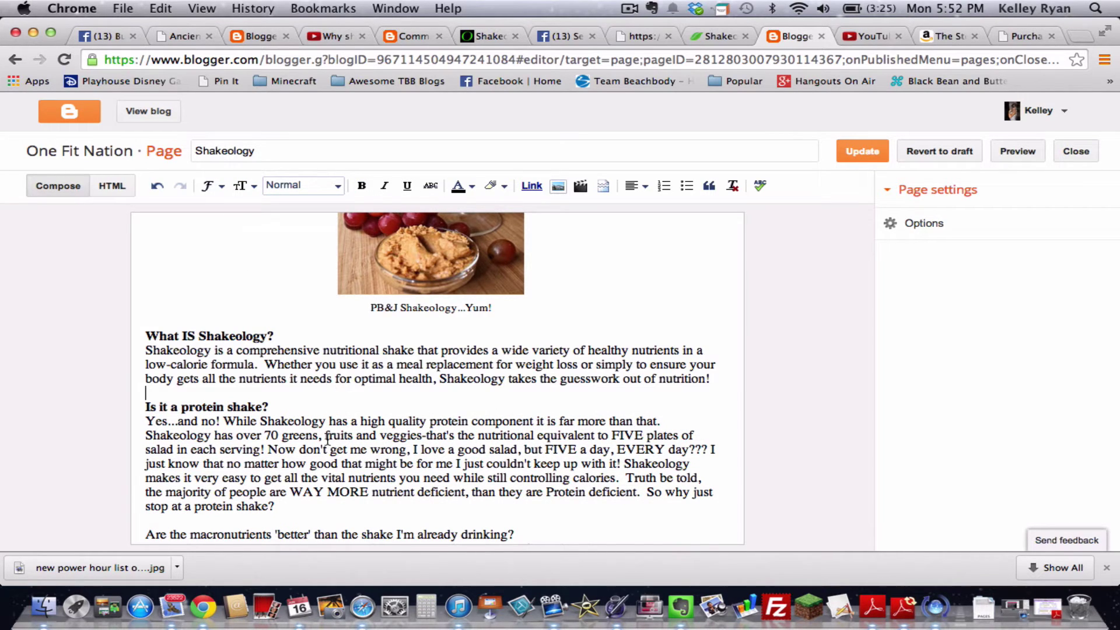
Bold the macronutrients and whole-foods question headings.
scroll(328, 439, "down", 3)
left_click_drag(520, 432, 149, 433)
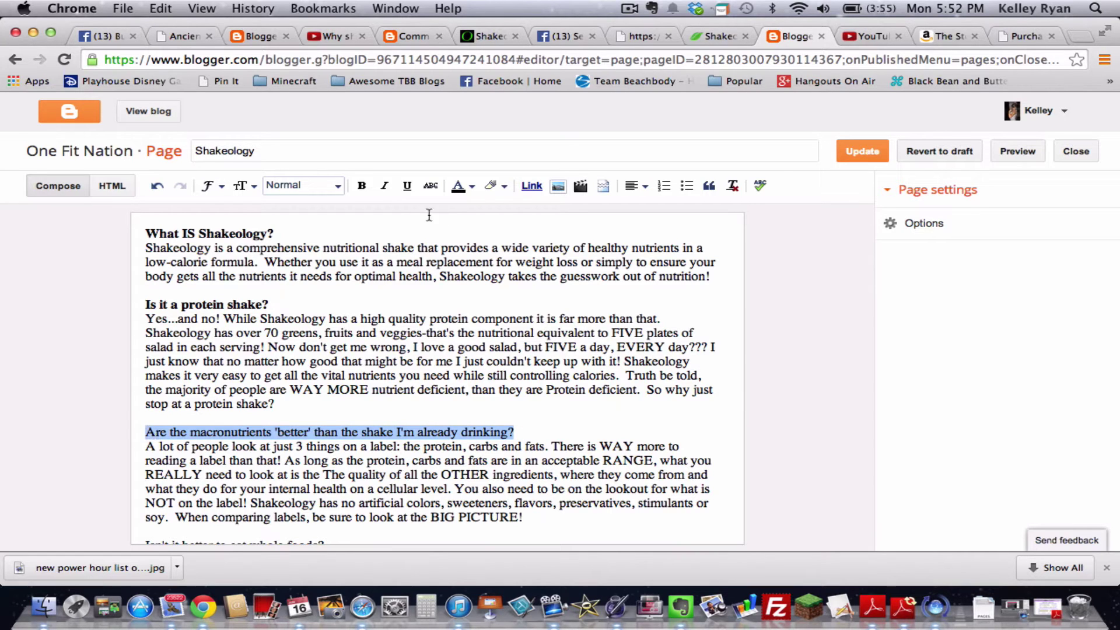
left_click(360, 186)
scroll(345, 374, "down", 1)
scroll(345, 374, "down", 4)
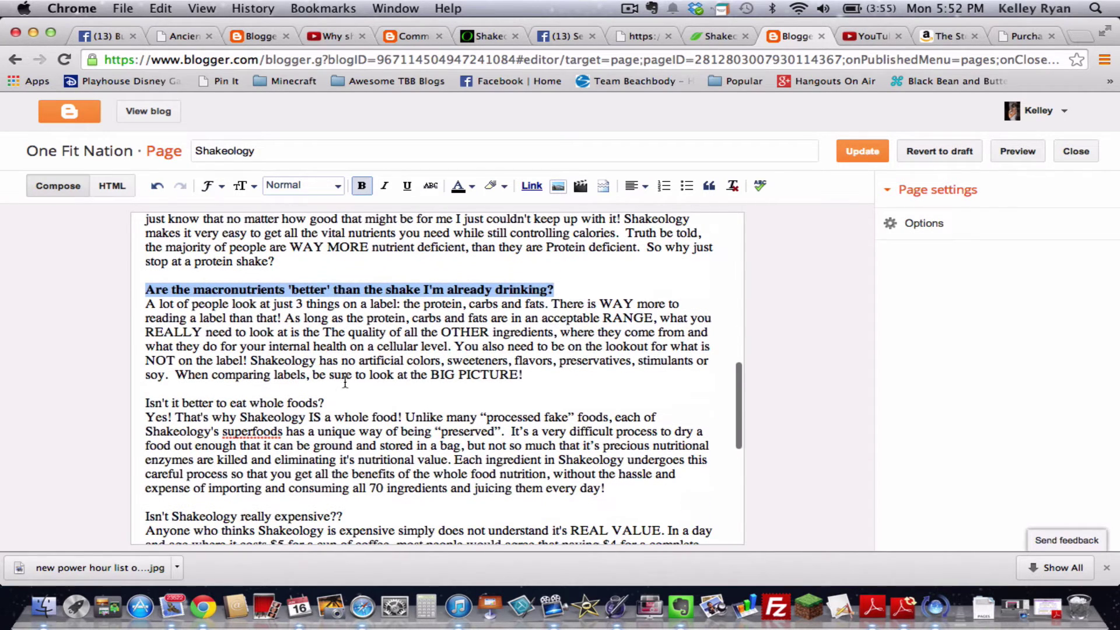
left_click_drag(324, 403, 144, 411)
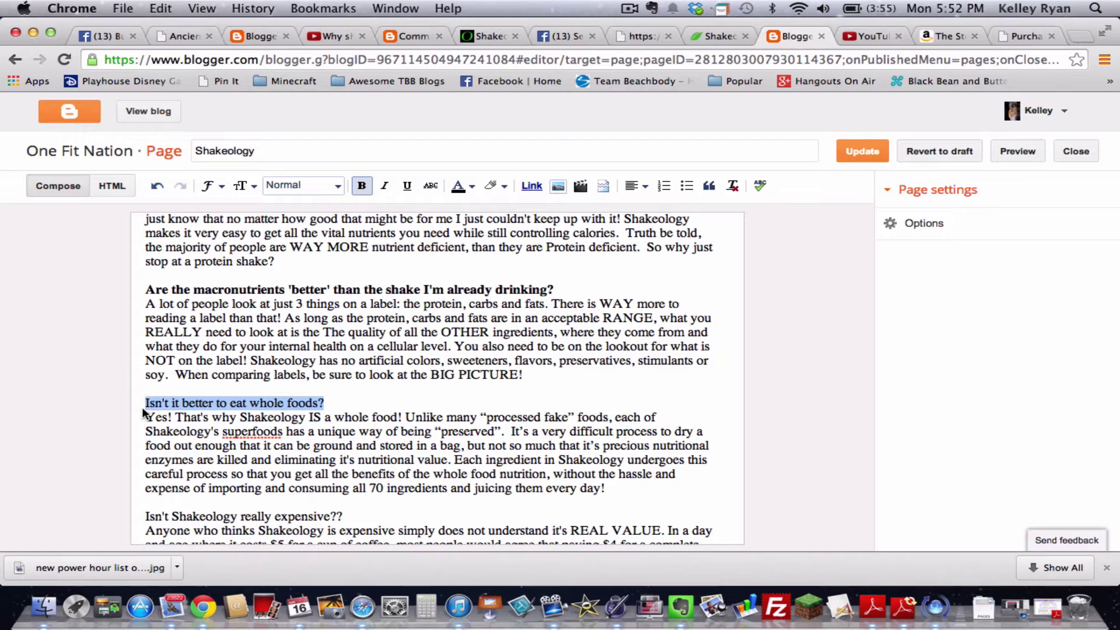
left_click(361, 185)
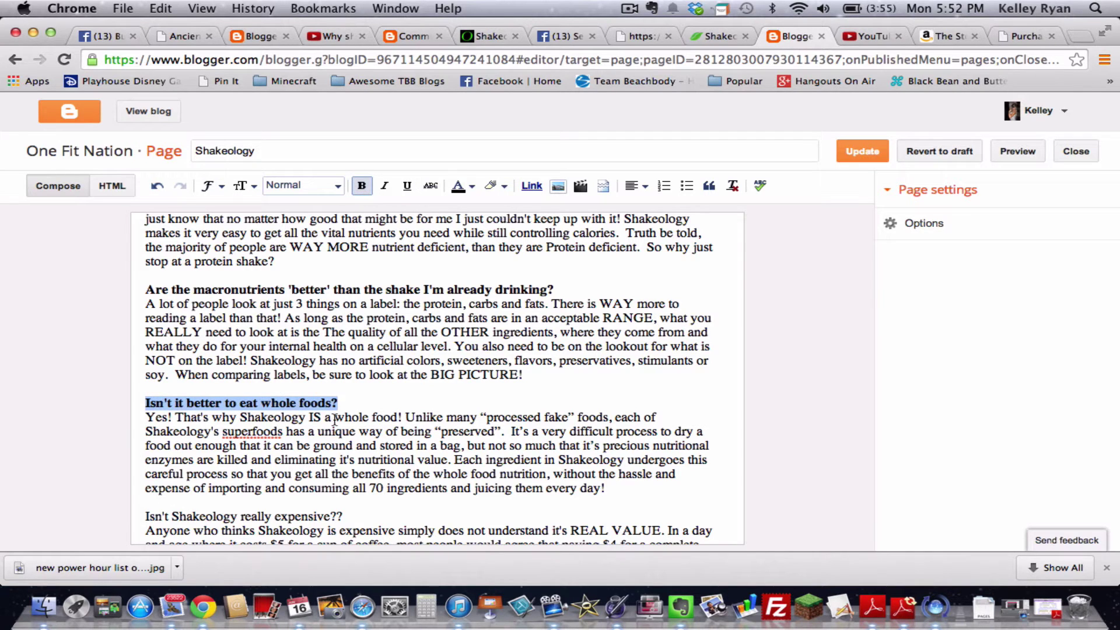
Bold 'Isn't Shakeology really expensive??' and the lose-weight question heading, then deselect.
scroll(350, 384, "down", 4)
double_click(339, 395)
left_click_drag(303, 392, 143, 397)
left_click(363, 185)
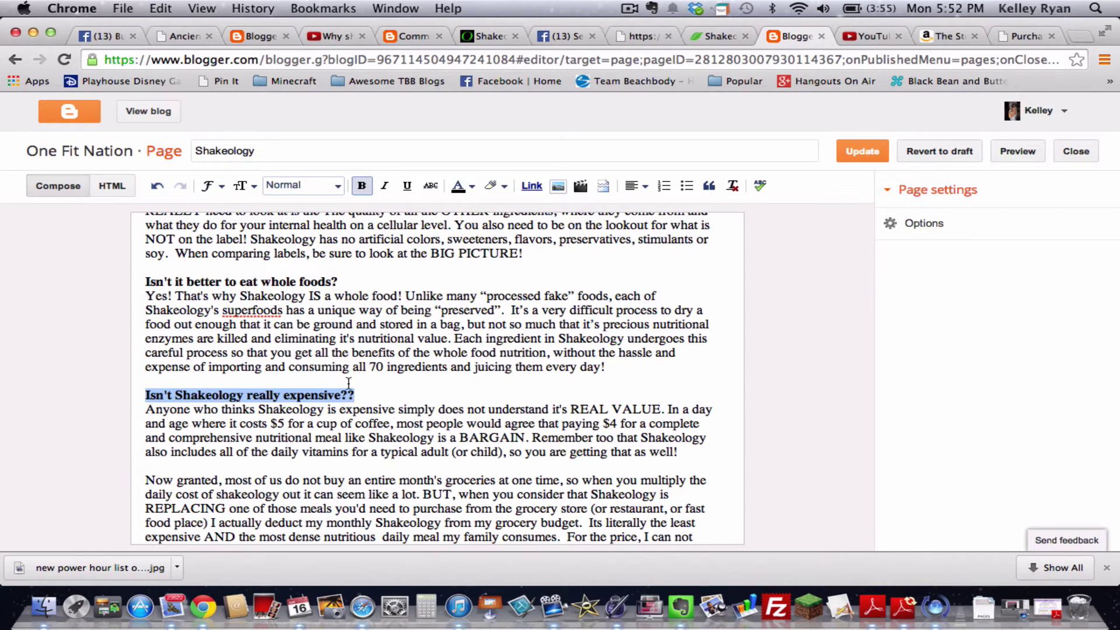
scroll(365, 400, "down", 5)
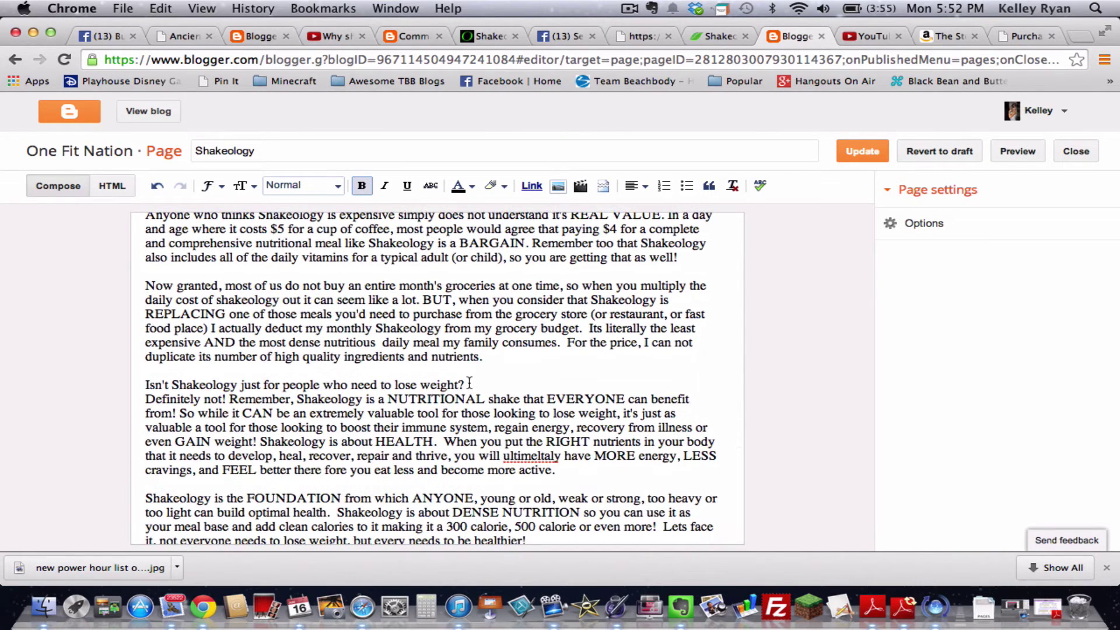
left_click_drag(464, 386, 142, 389)
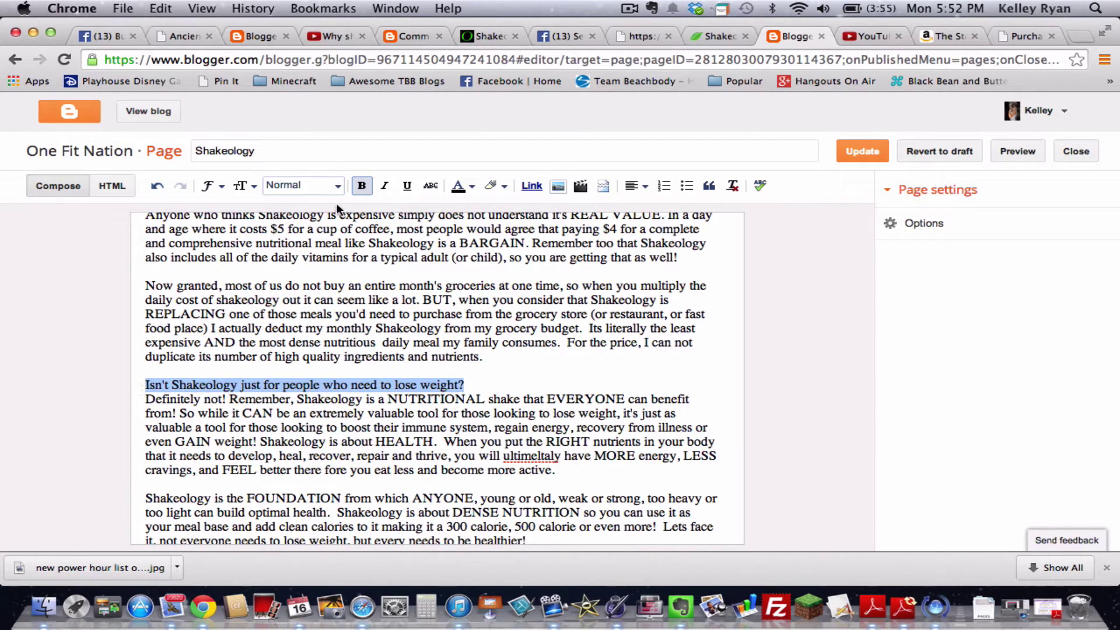
left_click(362, 186)
scroll(421, 373, "down", 1)
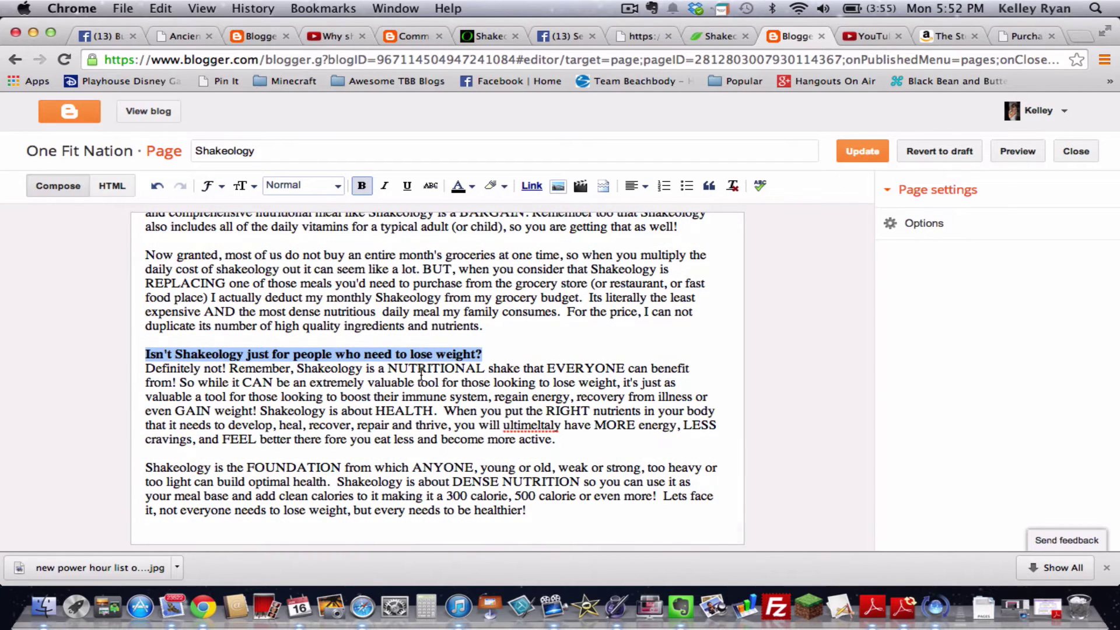
left_click(554, 522)
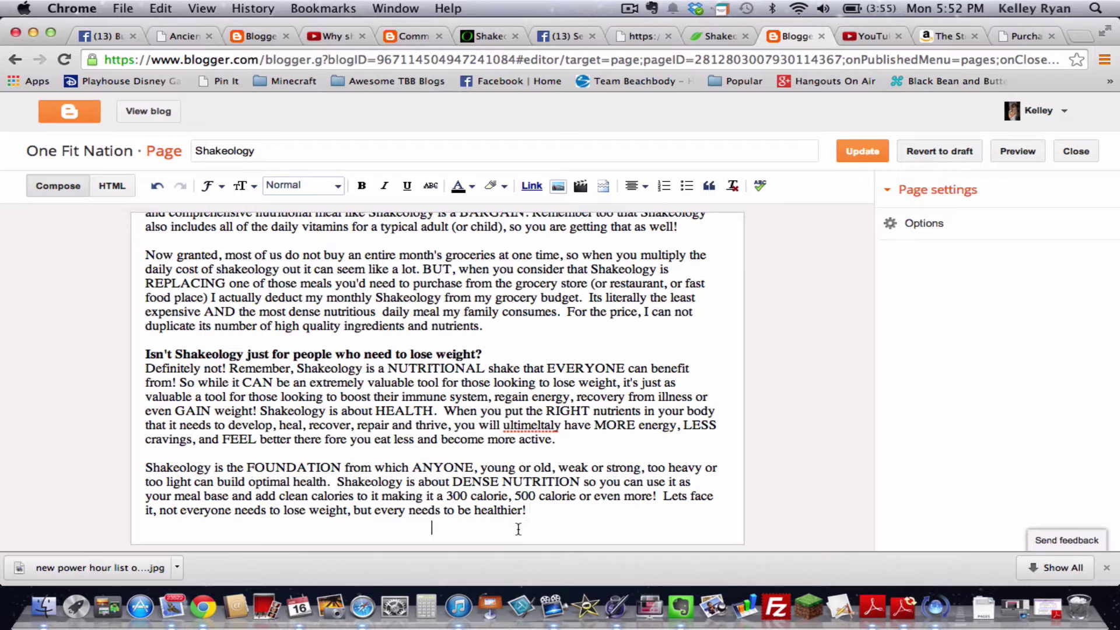
scroll(518, 528, "down", 1)
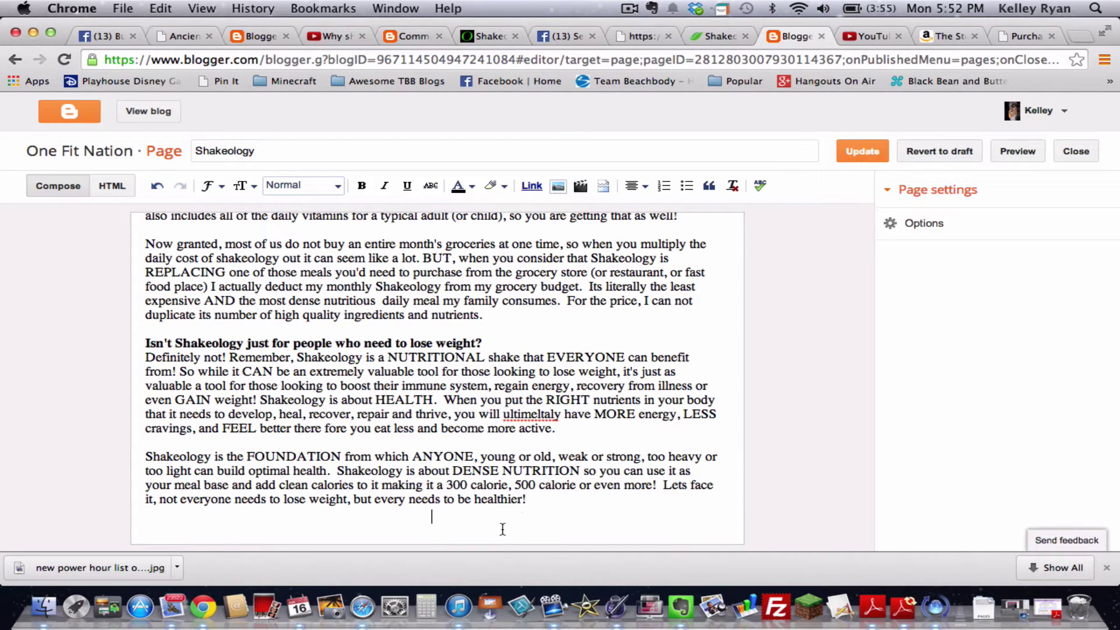
left_click(540, 499)
scroll(183, 279, "up", 20)
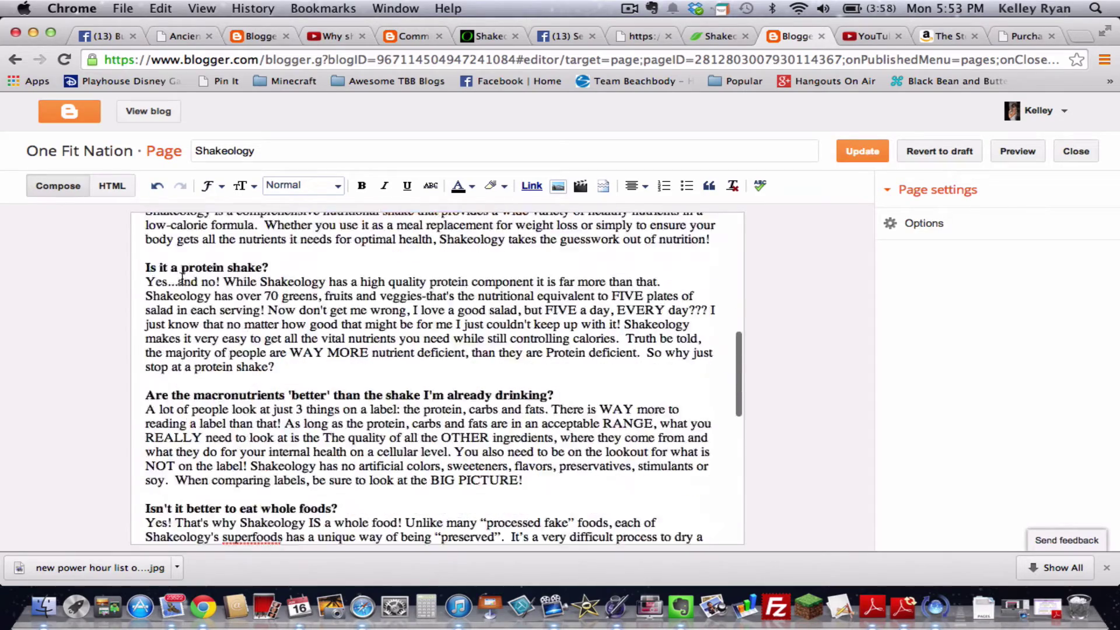
scroll(183, 279, "down", 6)
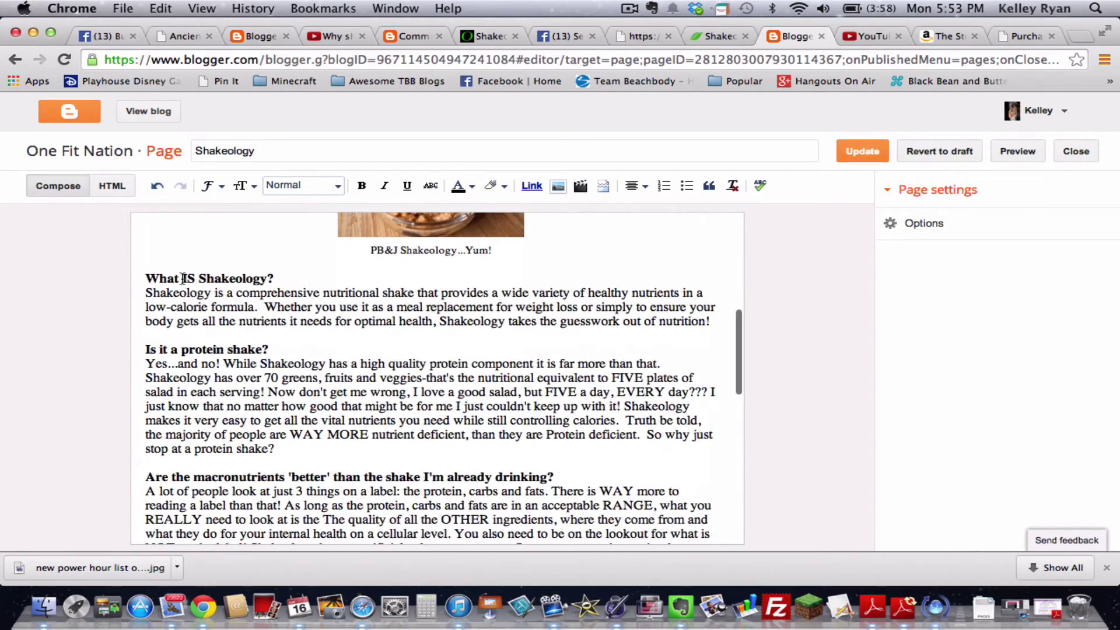
scroll(182, 278, "down", 12)
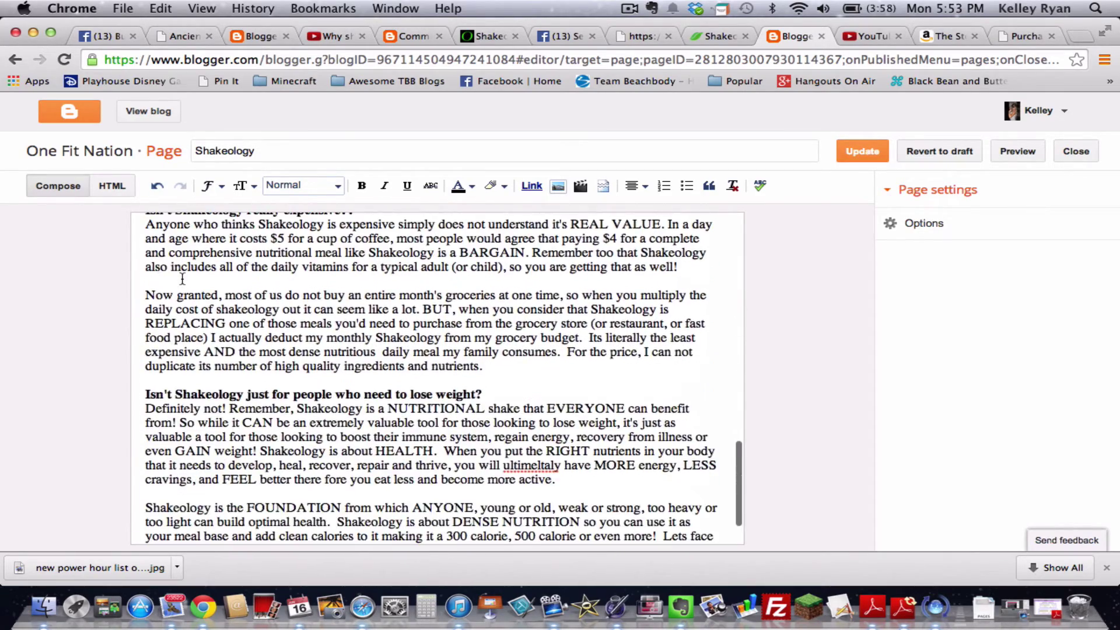
scroll(182, 279, "down", 2)
scroll(183, 279, "up", 4)
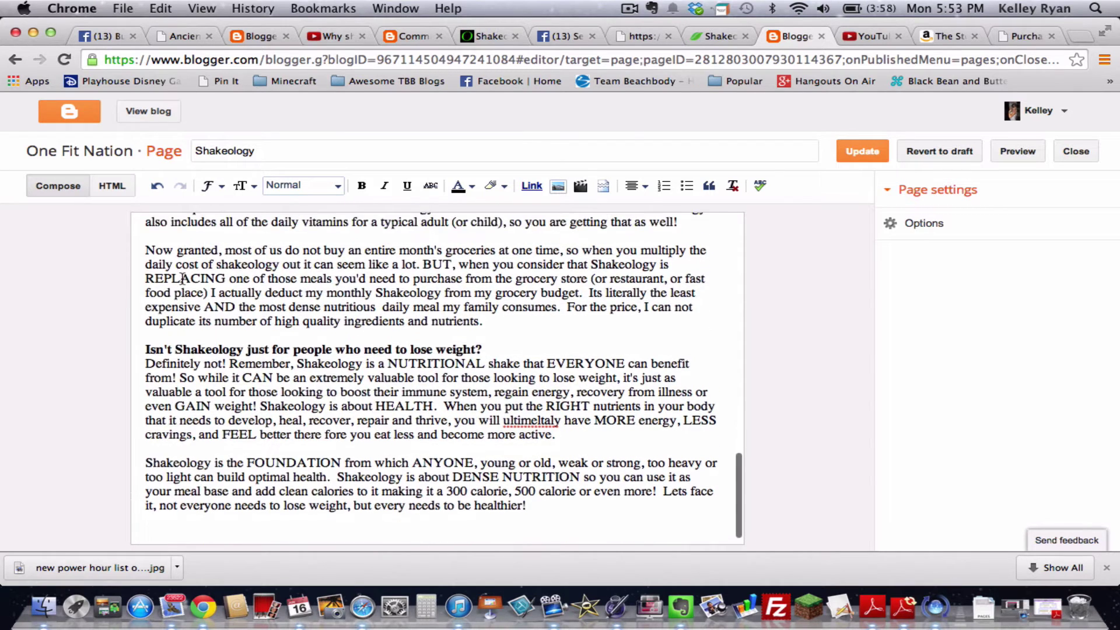
scroll(182, 279, "up", 4)
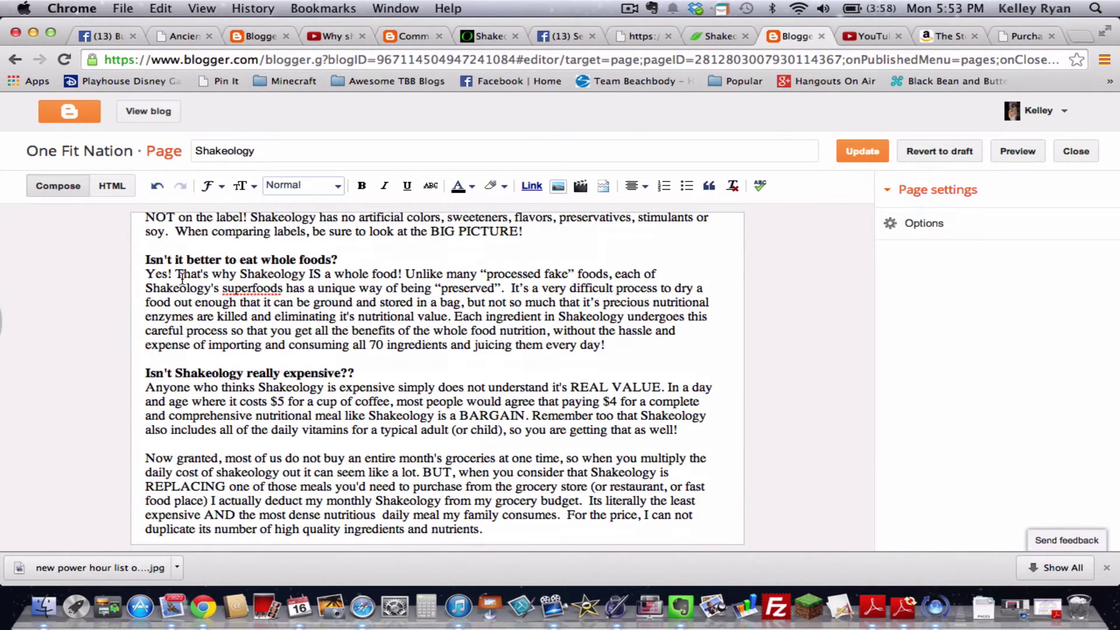
Switch to HTML view and add an empty line after the final </div> in the source.
left_click(112, 185)
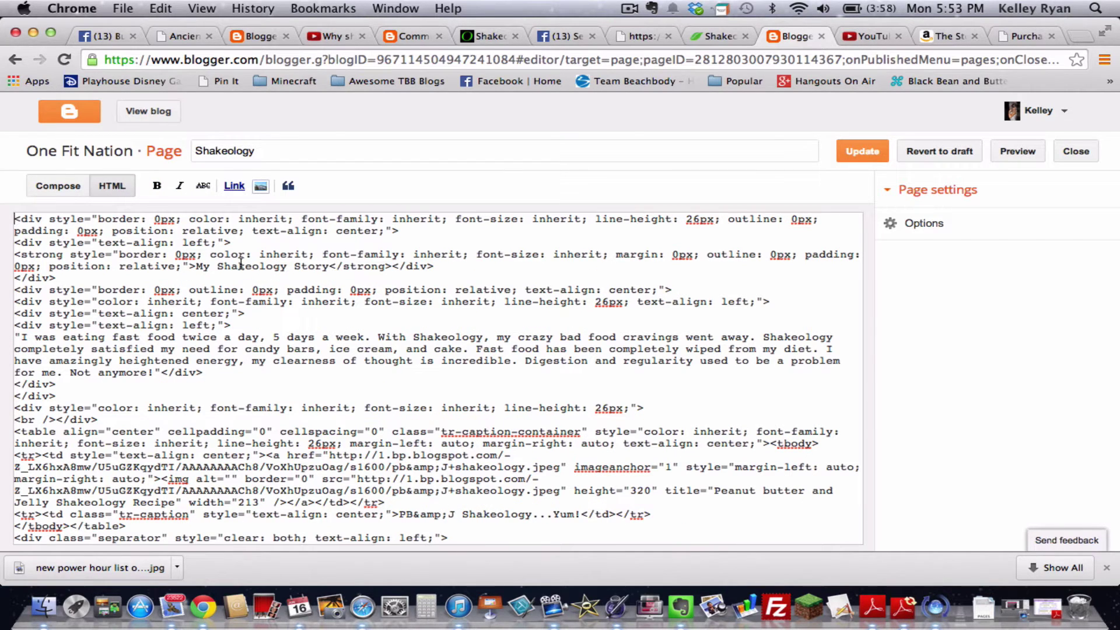
scroll(241, 263, "down", 2)
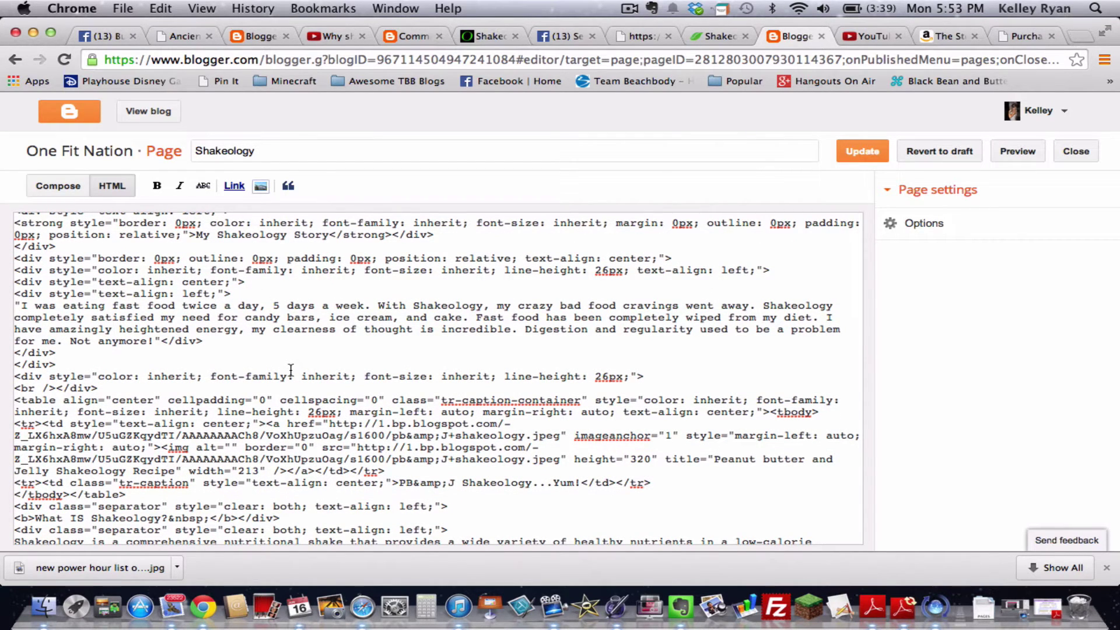
scroll(291, 369, "down", 5)
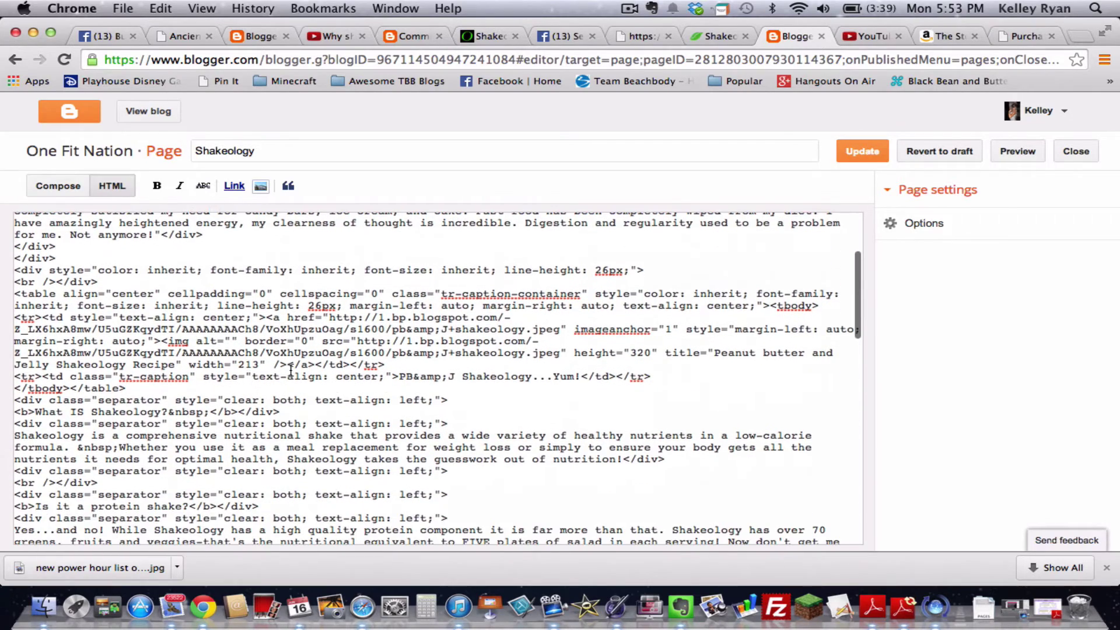
scroll(291, 370, "down", 13)
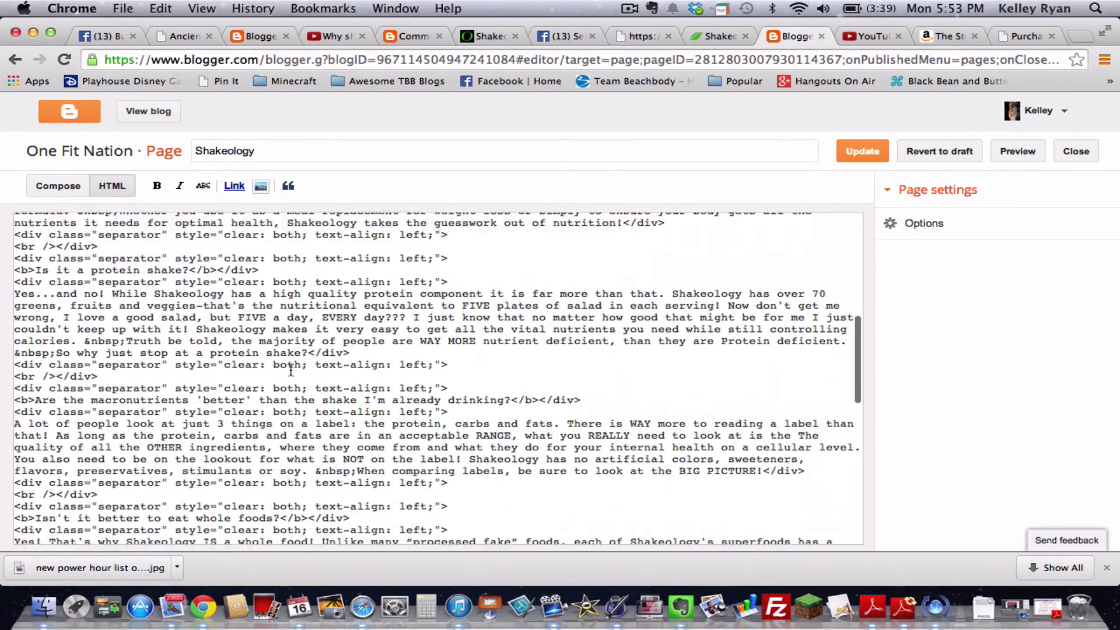
scroll(291, 369, "down", 2)
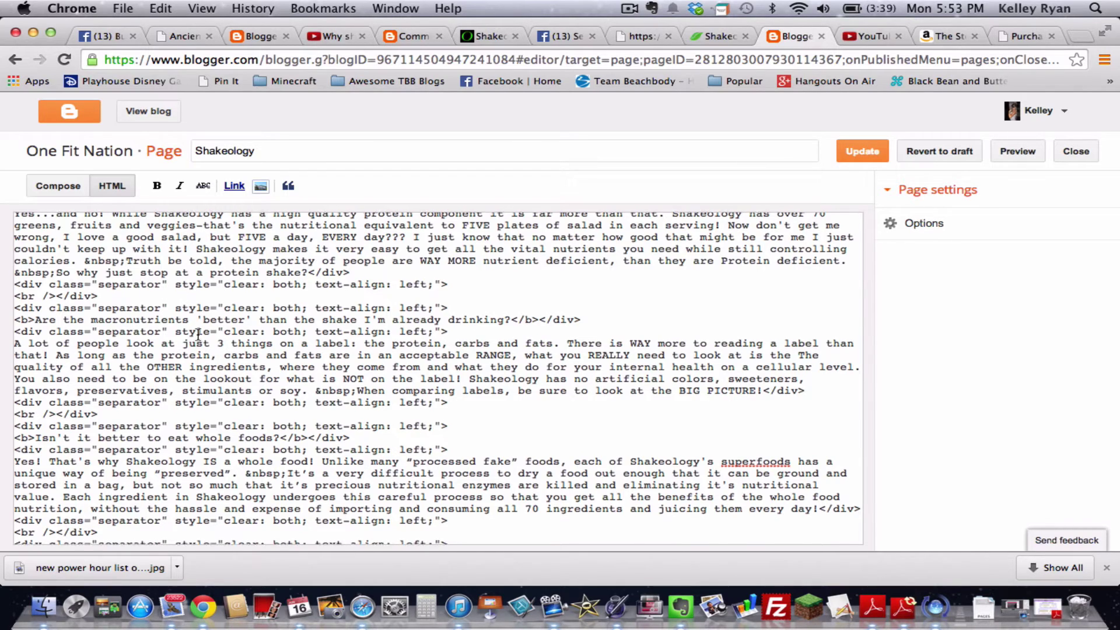
scroll(199, 335, "down", 10)
scroll(198, 335, "down", 5)
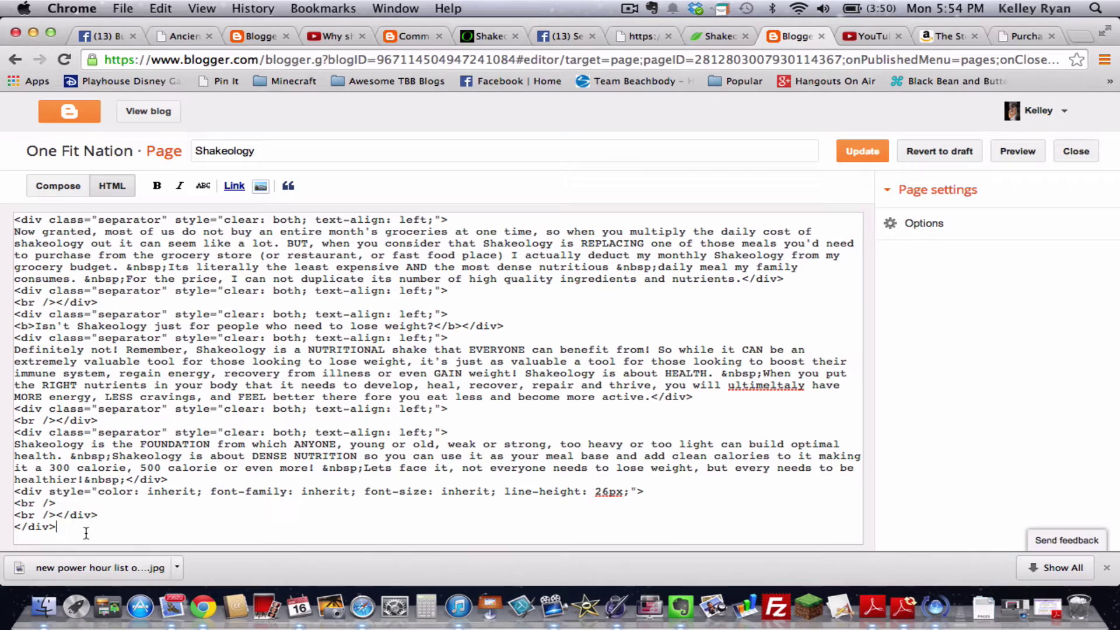
key("Return")
key("Up")
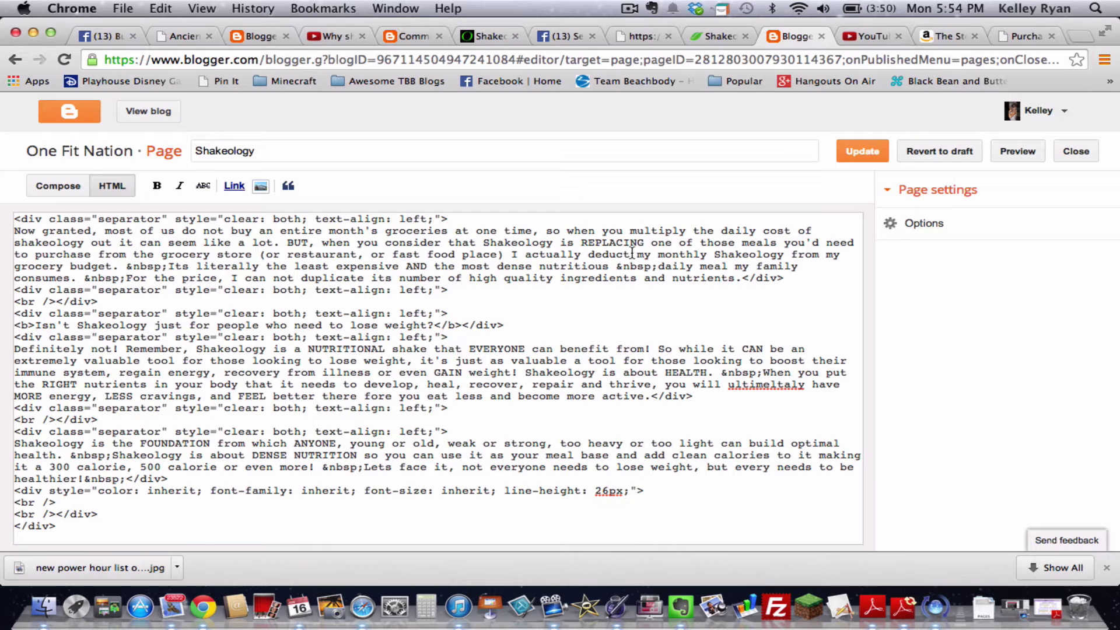
Play 'What Can Shakeology Do For You?' on YouTube, pause it at 2:47, and show Share options.
left_click(860, 37)
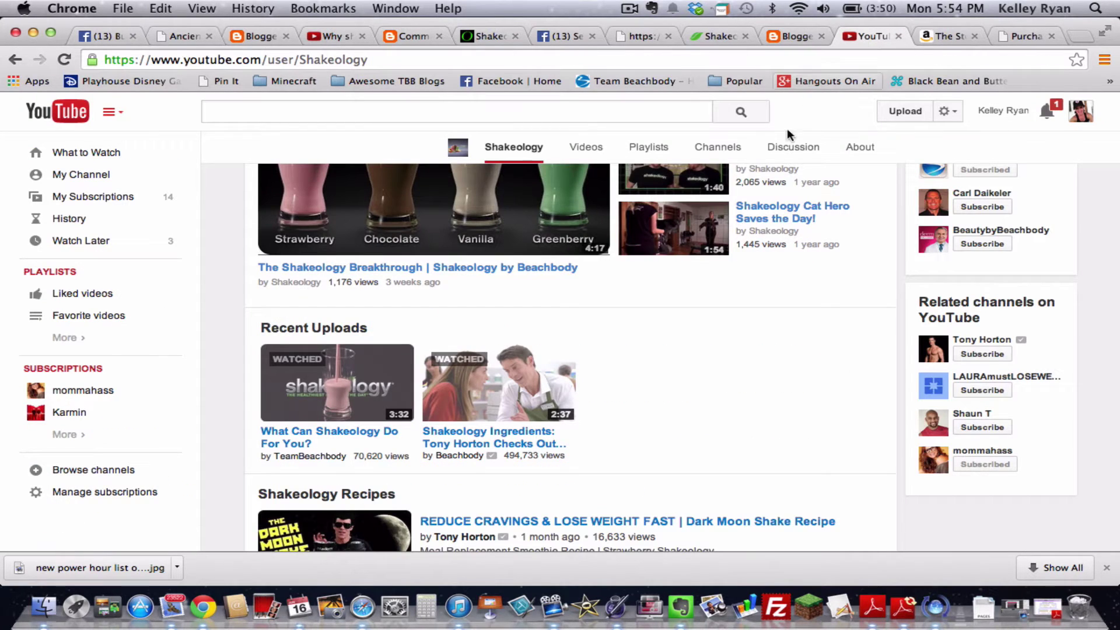
scroll(528, 111, "up", 2)
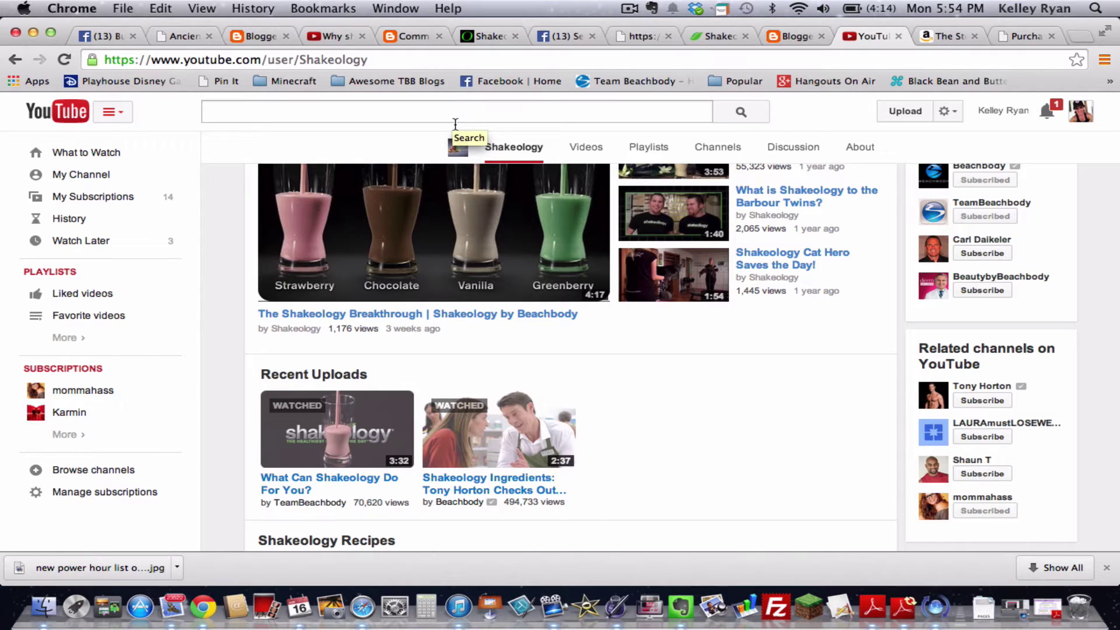
left_click(357, 434)
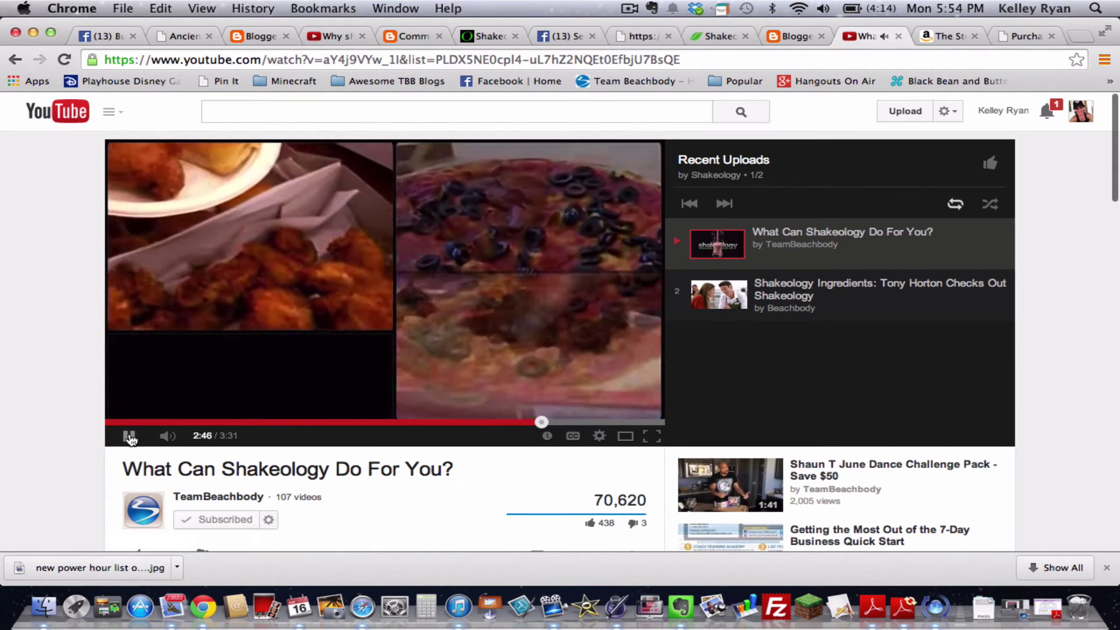
left_click(129, 436)
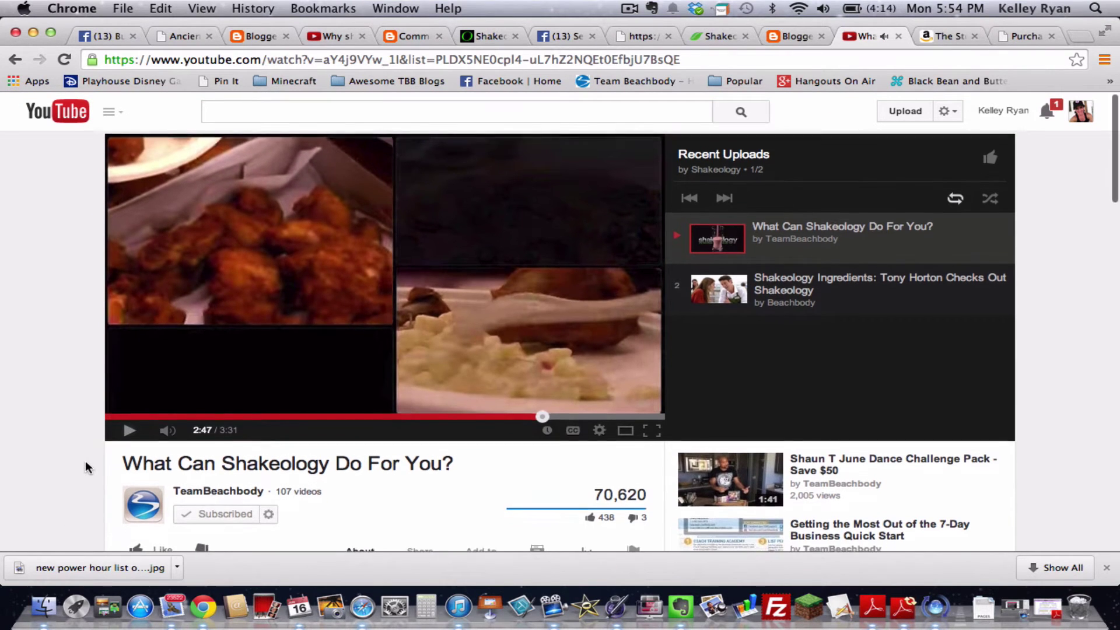
scroll(86, 467, "down", 4)
scroll(86, 467, "down", 2)
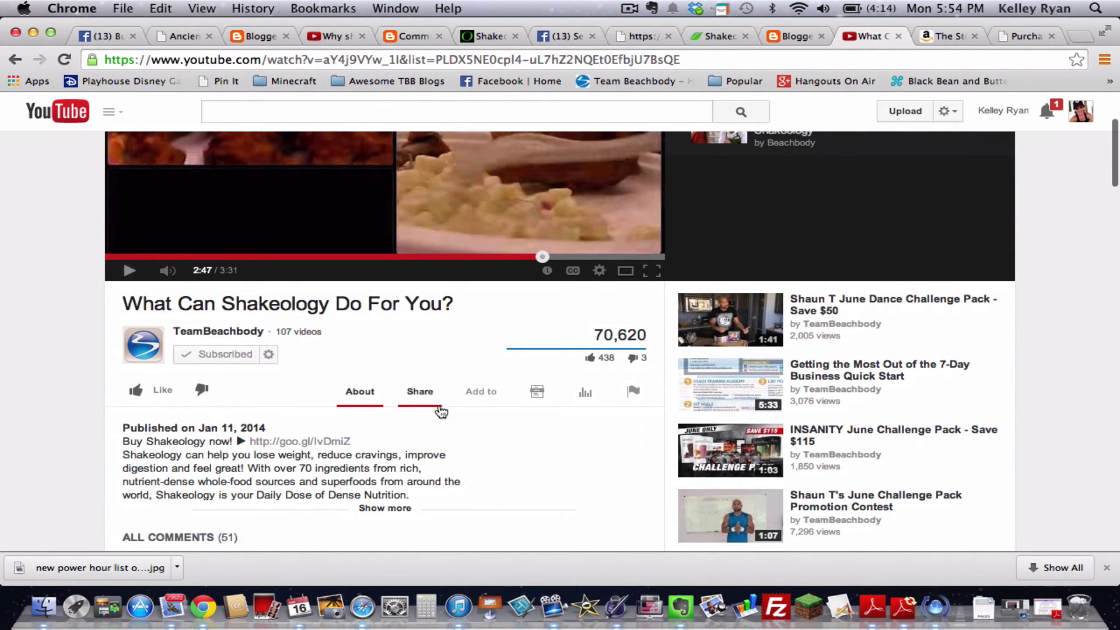
left_click(428, 399)
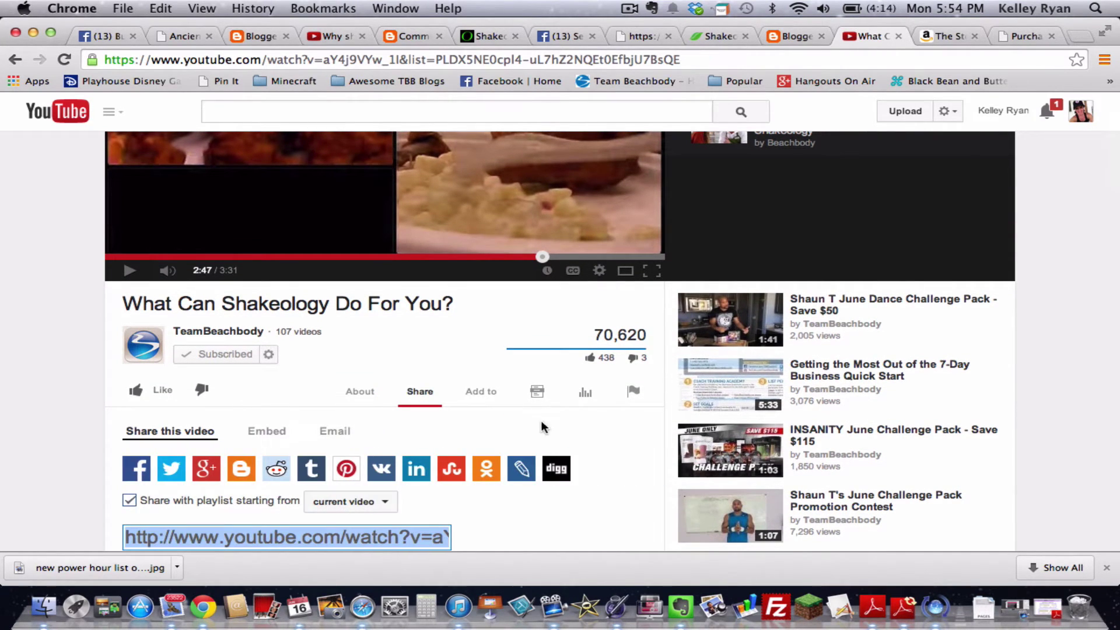
scroll(586, 446, "down", 5)
scroll(586, 446, "down", 1)
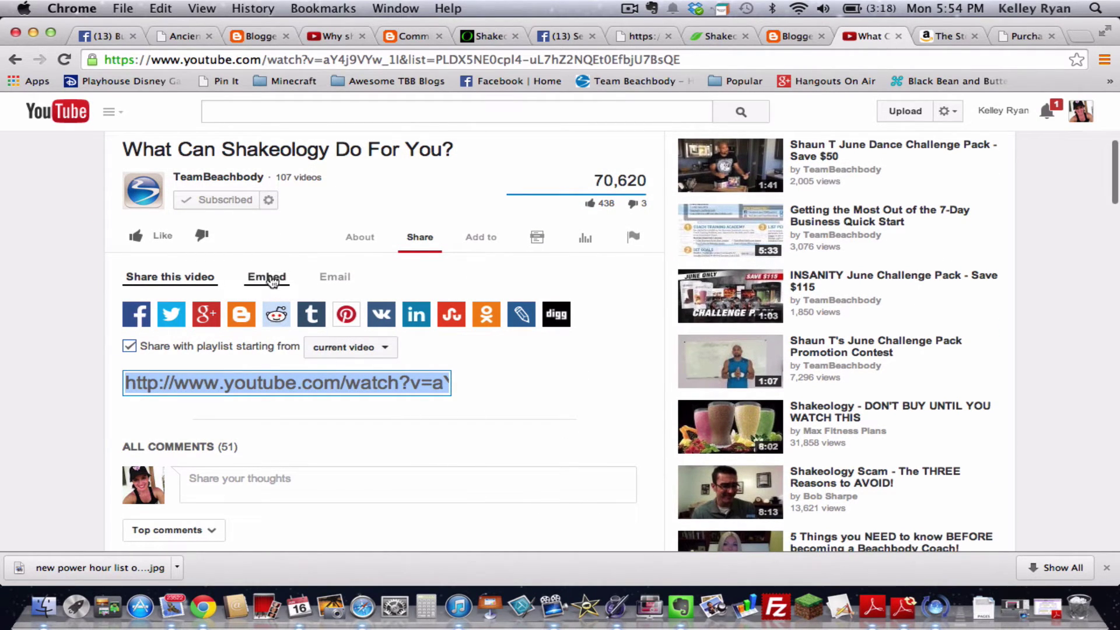
Show the video's 560 × 315 iframe embed code and select all of it.
left_click(268, 277)
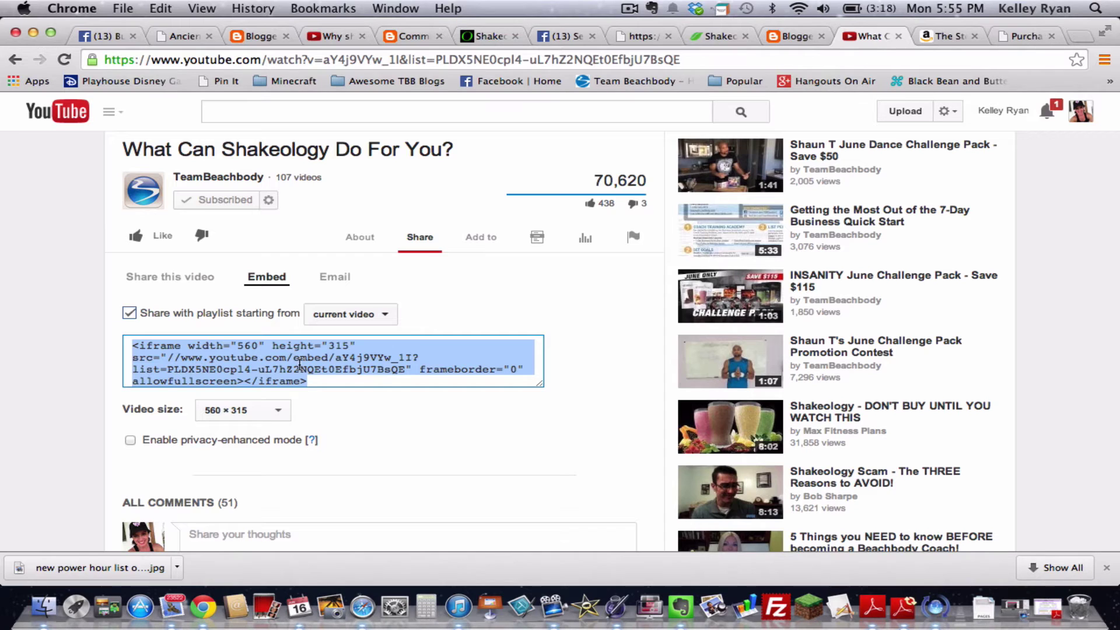
left_click(355, 382)
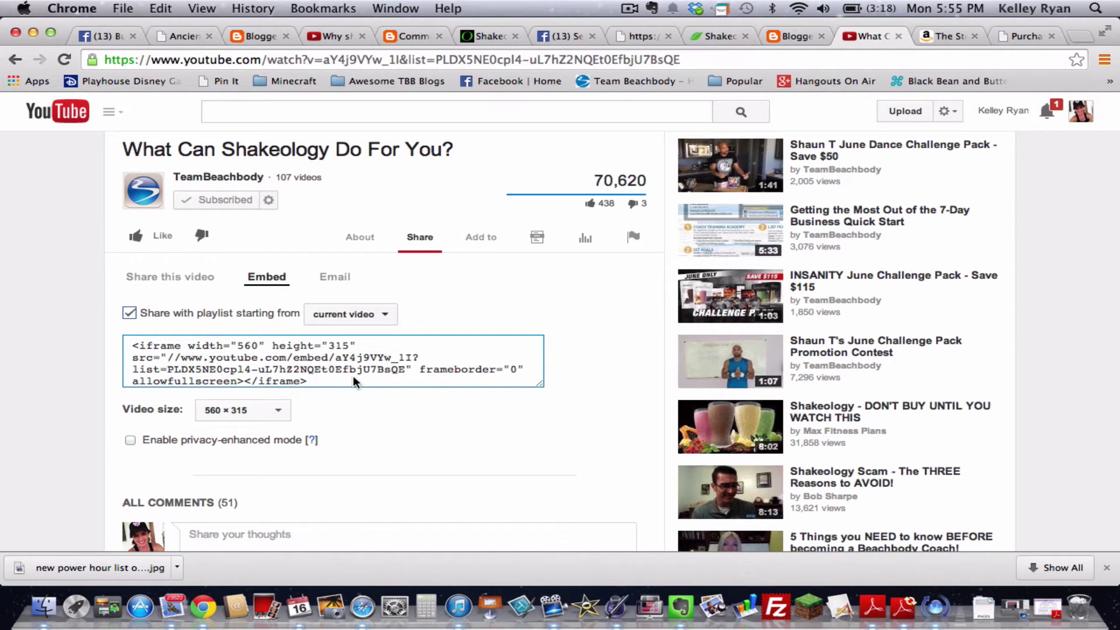
left_click_drag(306, 381, 129, 346)
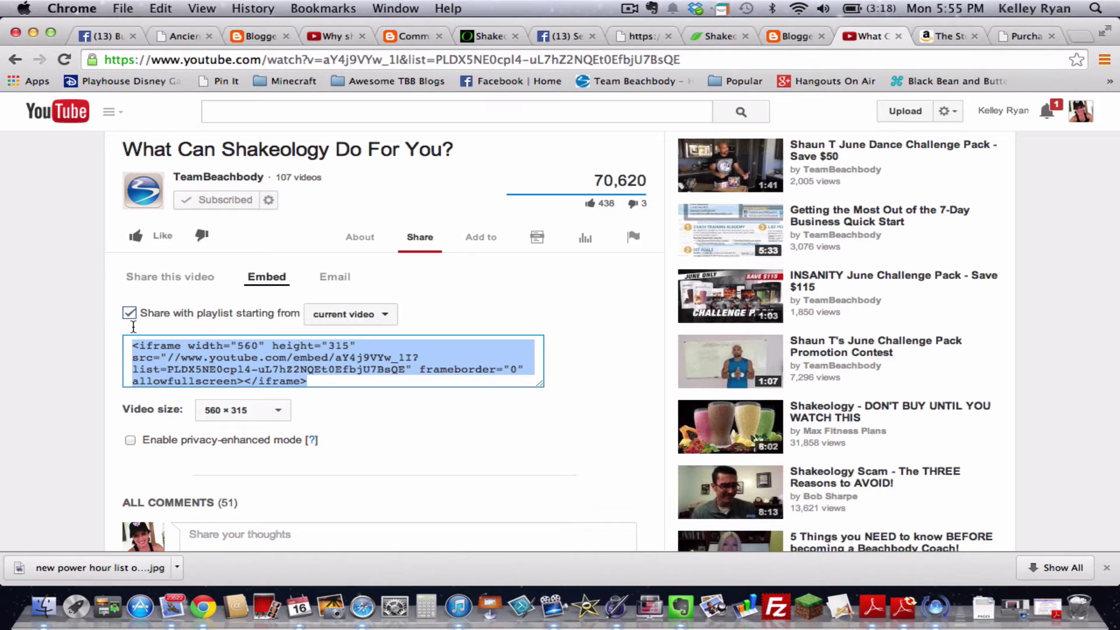
left_click(432, 365)
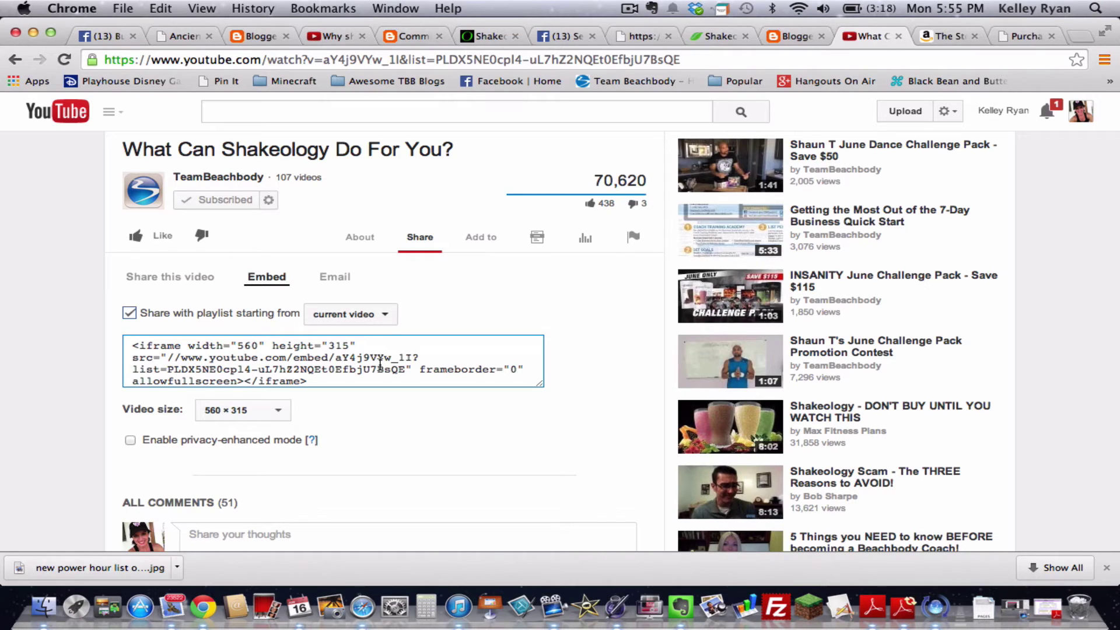
key("super+a")
key("super+c")
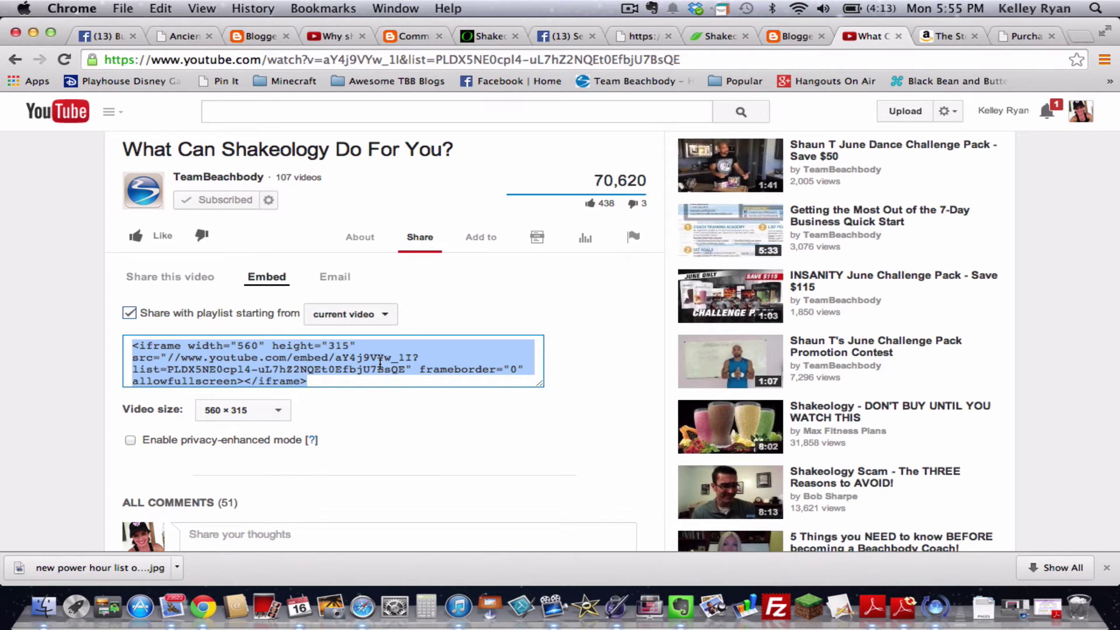
Paste the YouTube iframe embed code after the final </div>, undoing a mistaken plain-text paste first.
left_click(793, 36)
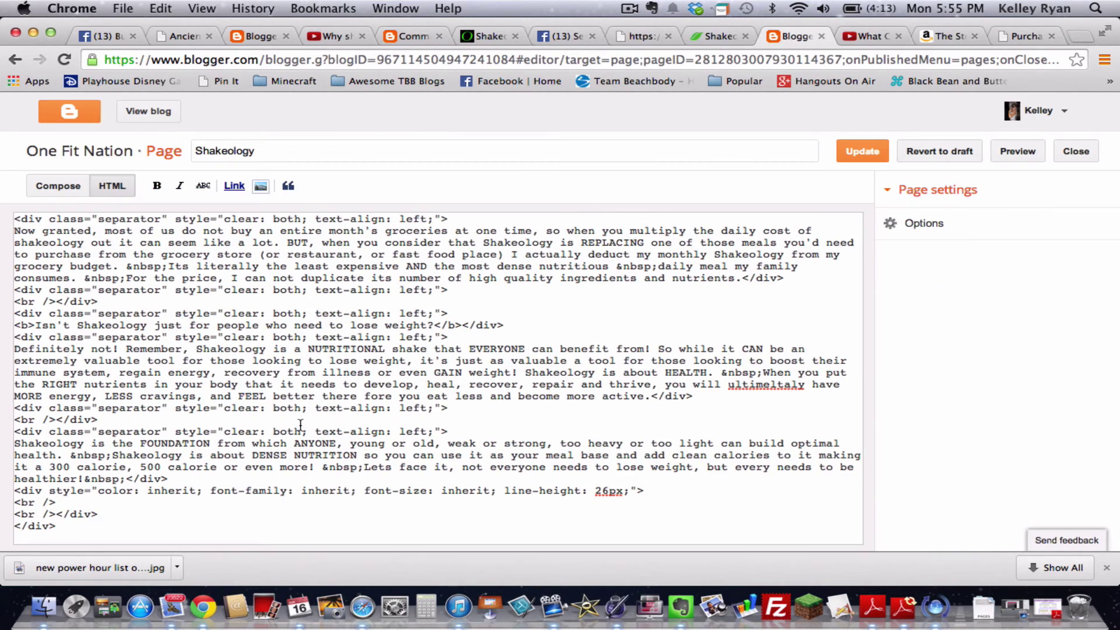
left_click(55, 543)
key("ctrl+v")
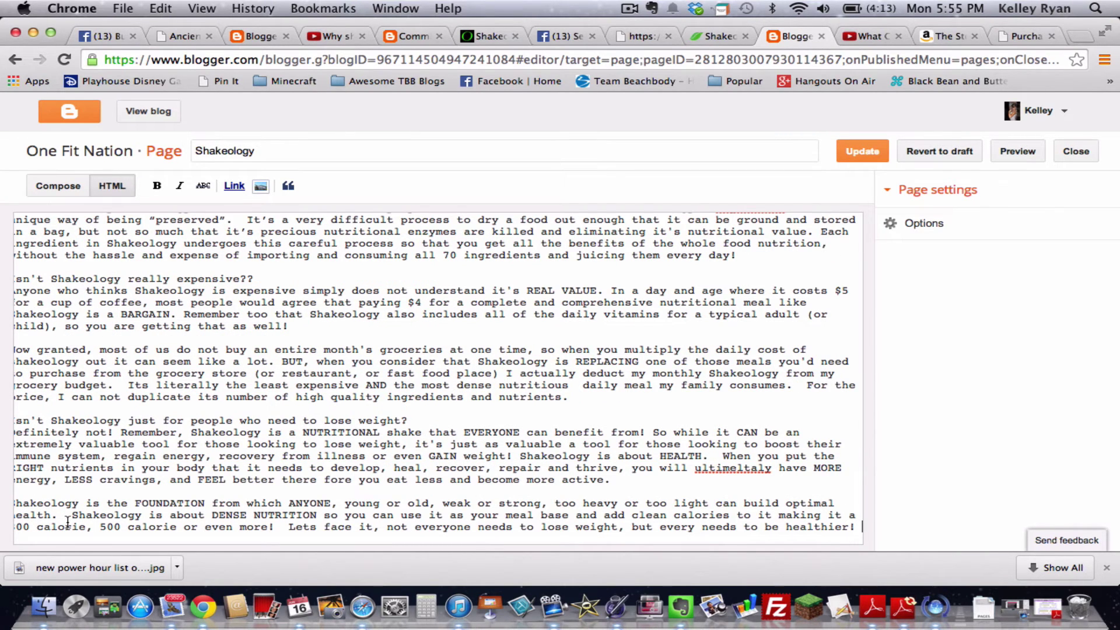
key("ctrl+z")
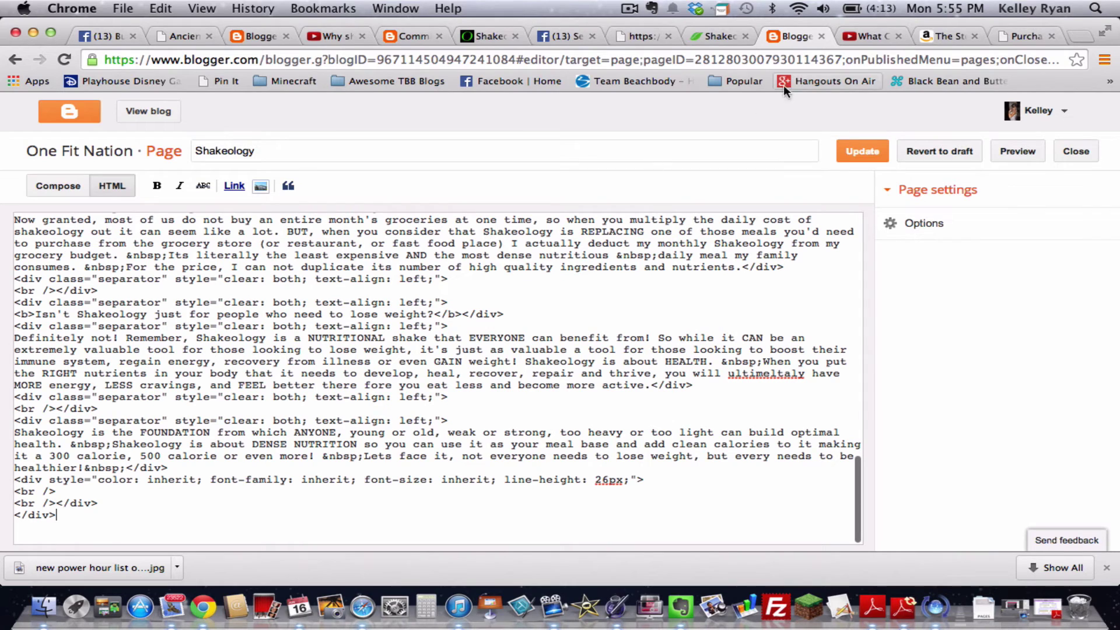
left_click(857, 39)
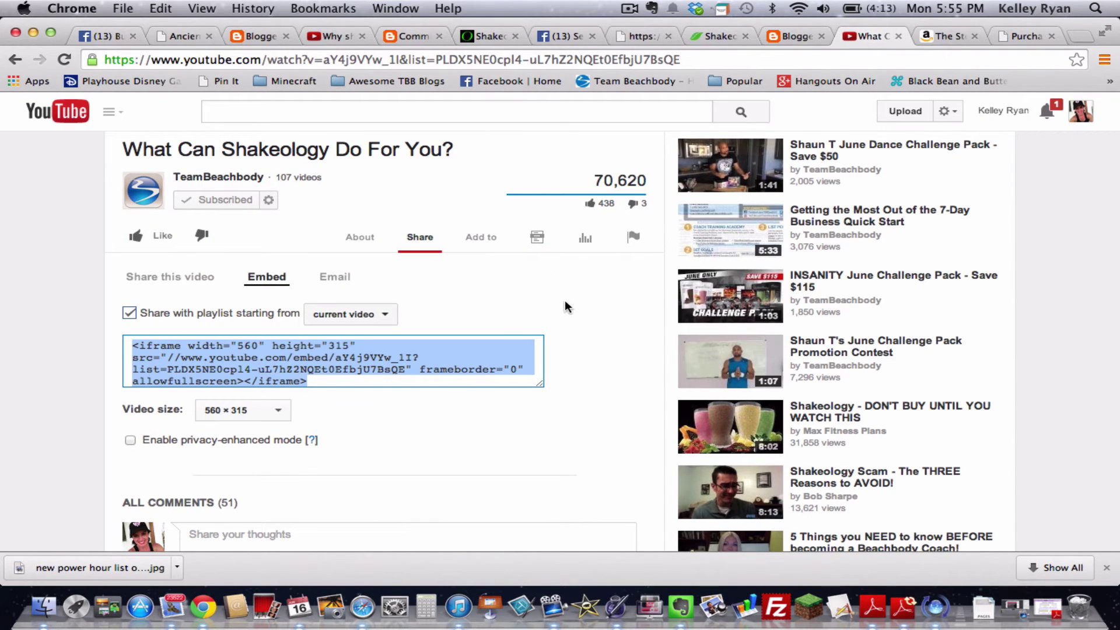
left_click(799, 38)
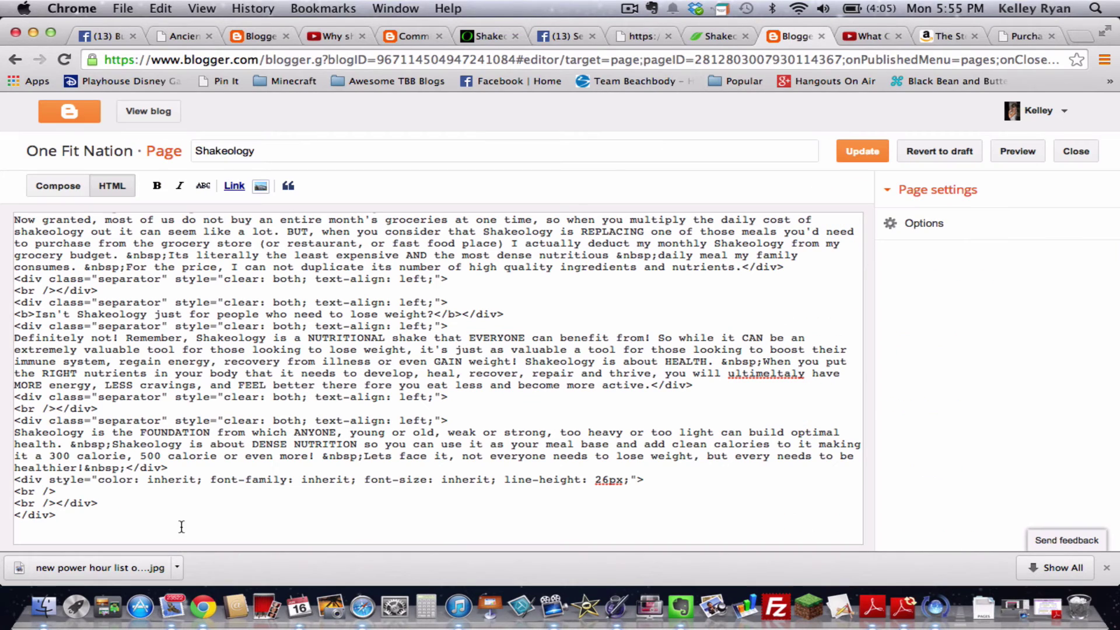
left_click(111, 520)
key("super+v")
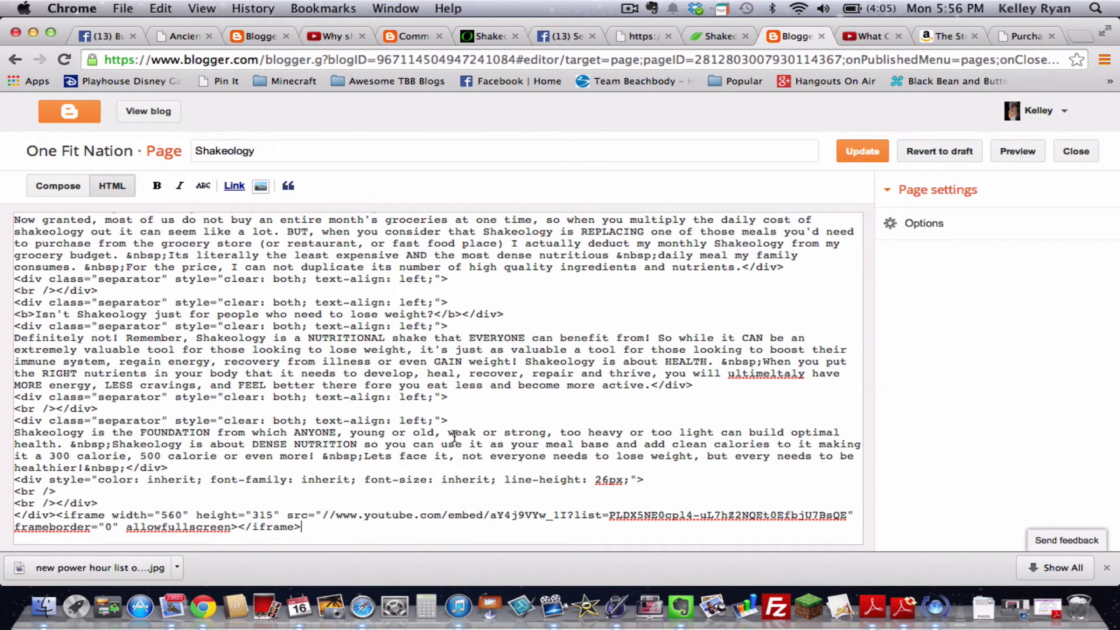
Center the embedded video in Compose view and update the Shakeology page.
left_click(57, 185)
scroll(176, 331, "down", 2)
scroll(176, 331, "down", 10)
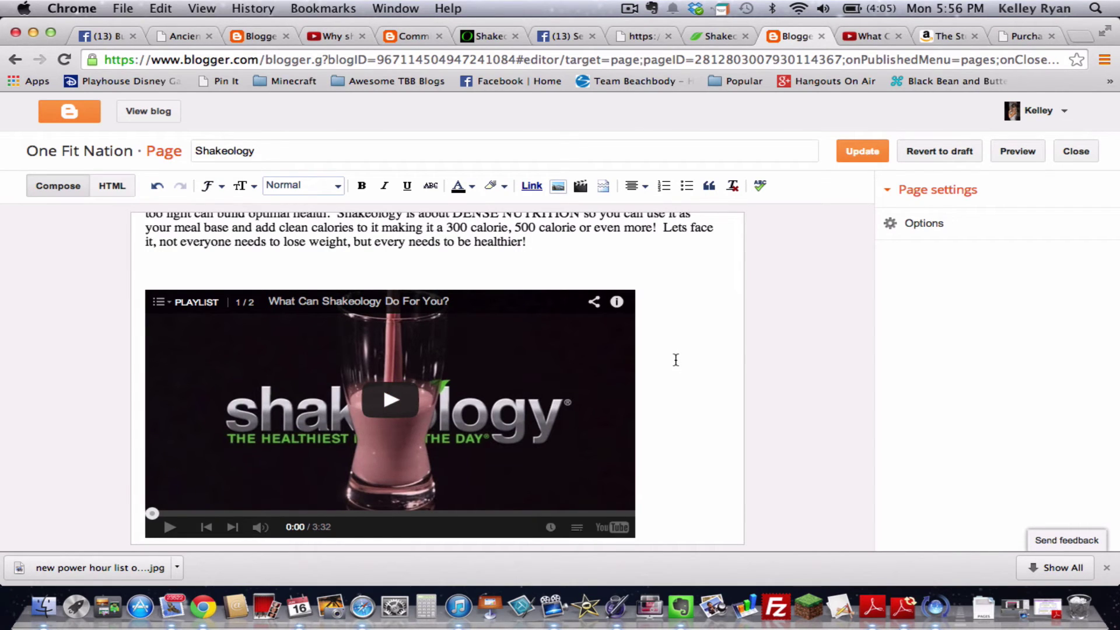
double_click(525, 284)
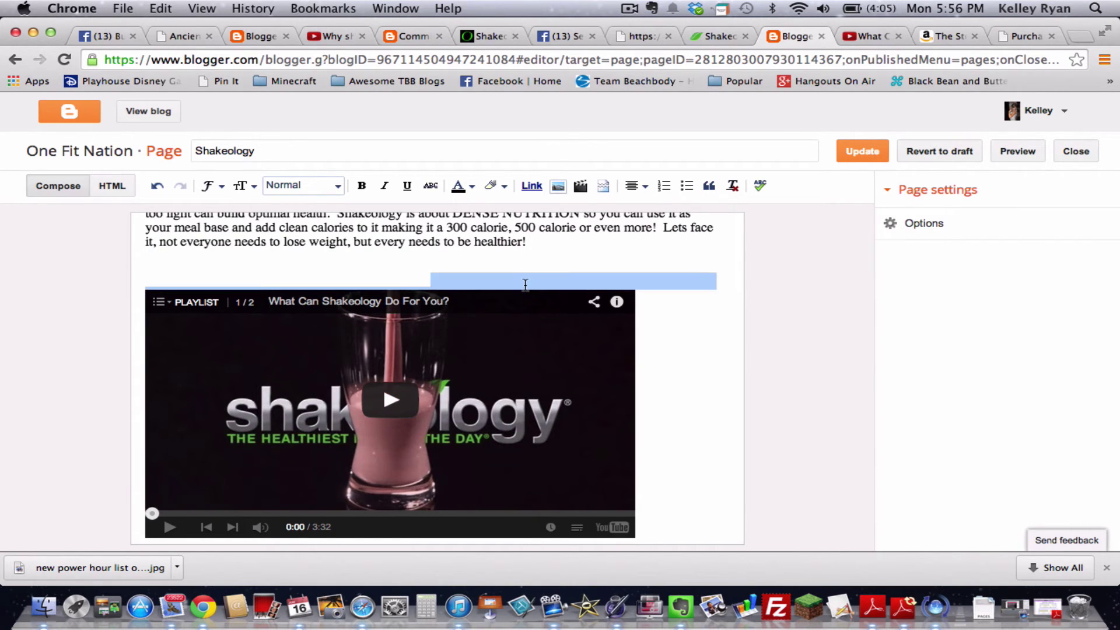
left_click(635, 185)
left_click(656, 227)
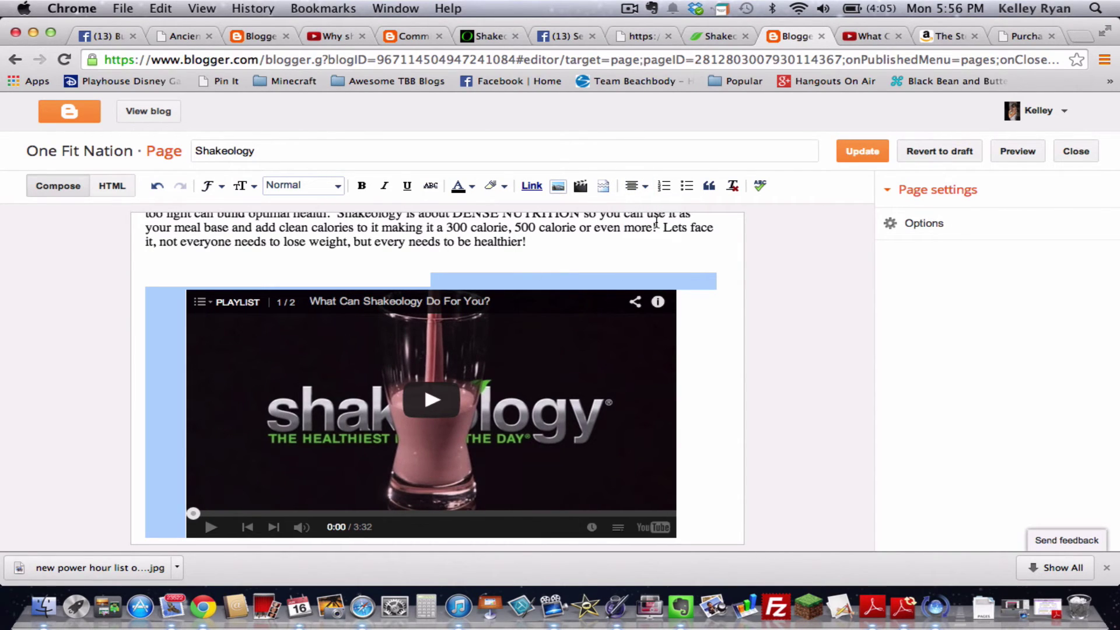
left_click(712, 361)
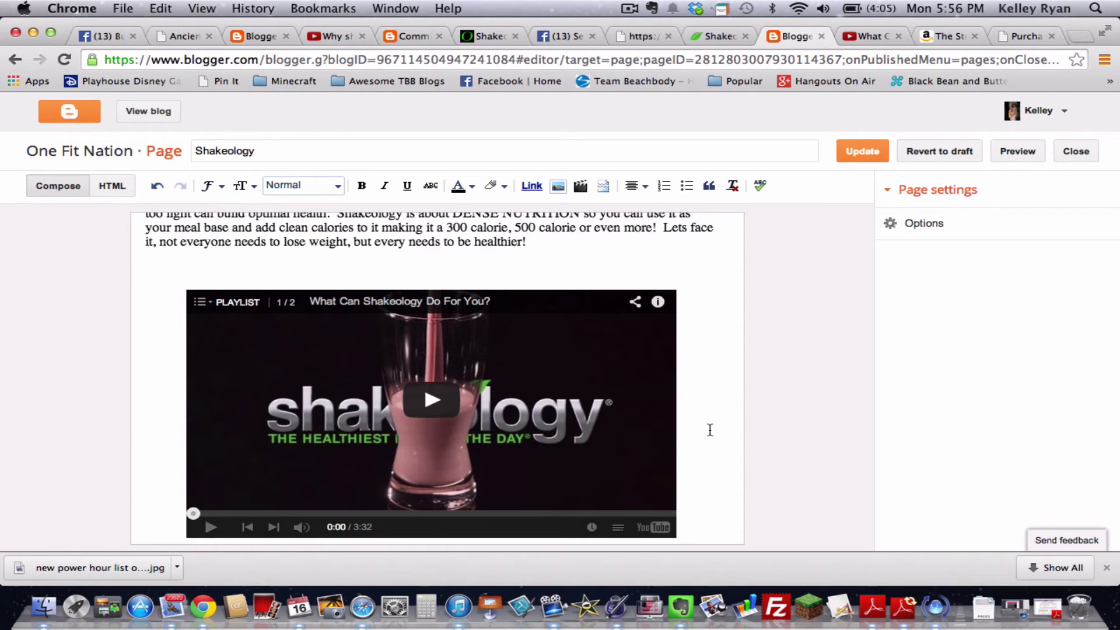
left_click(410, 270, "shift")
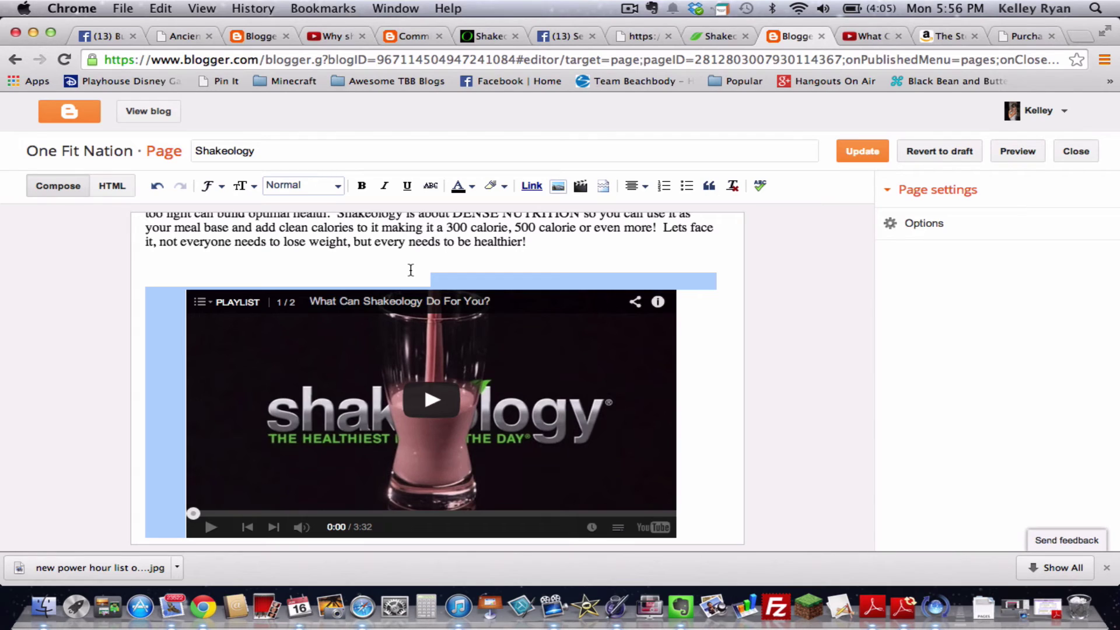
left_click(699, 386)
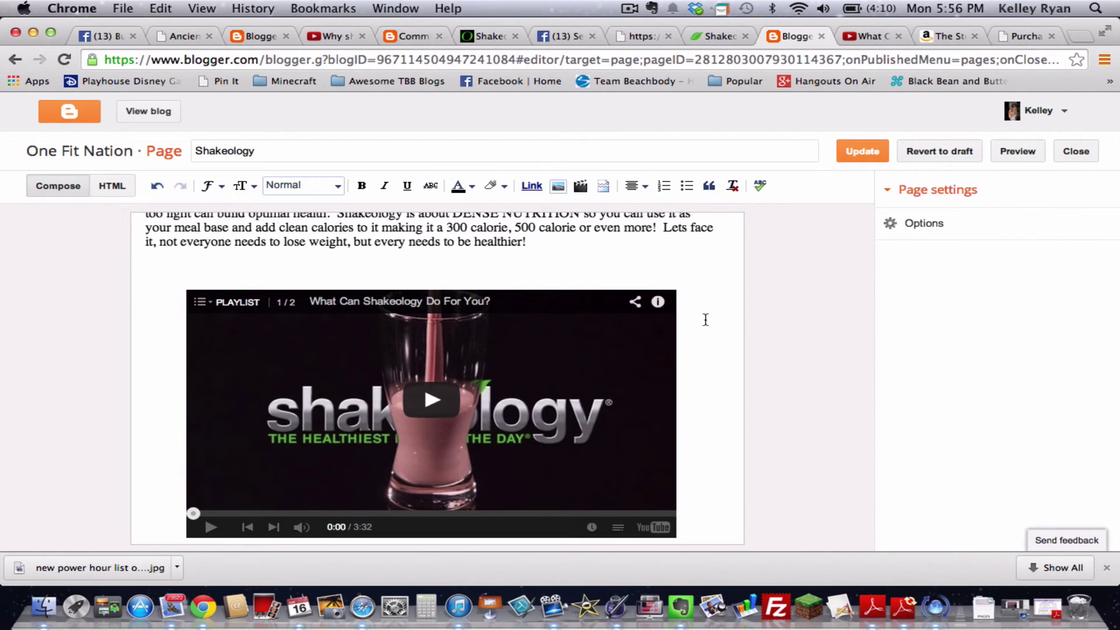
left_click(857, 151)
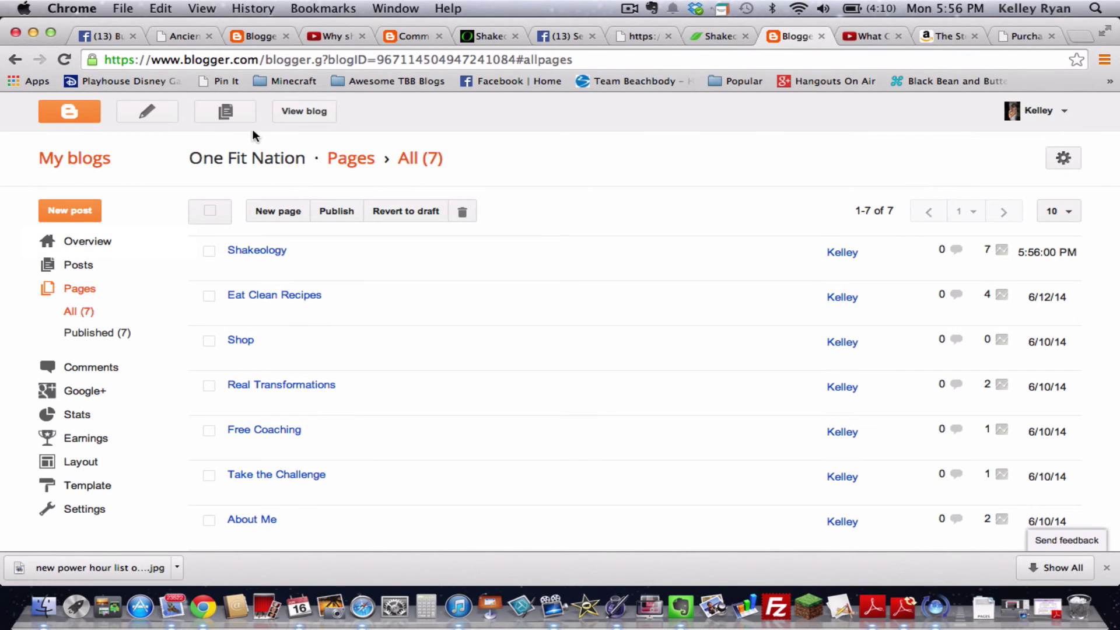
Open the live blog's Shakeology page and scroll through the FAQ and centered video.
left_click(309, 111)
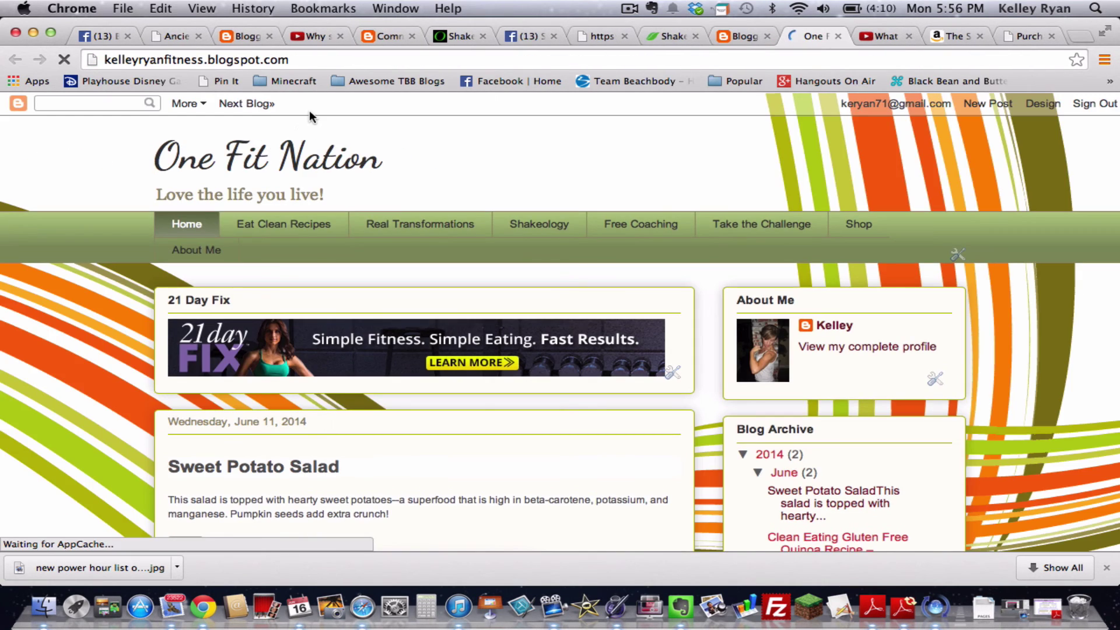
scroll(109, 345, "down", 5)
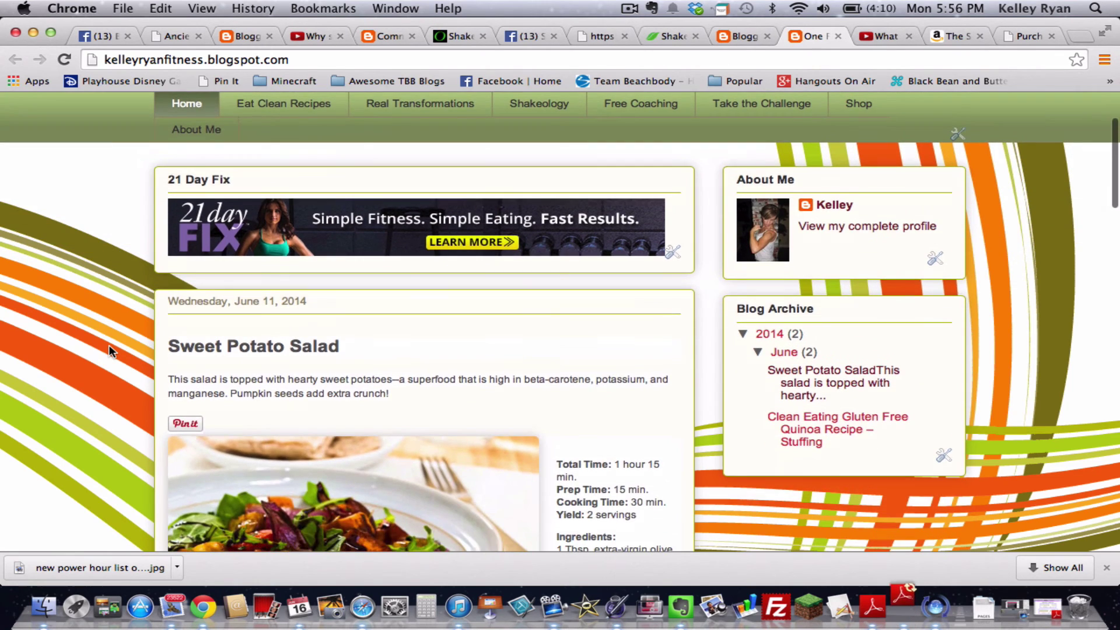
scroll(108, 345, "up", 4)
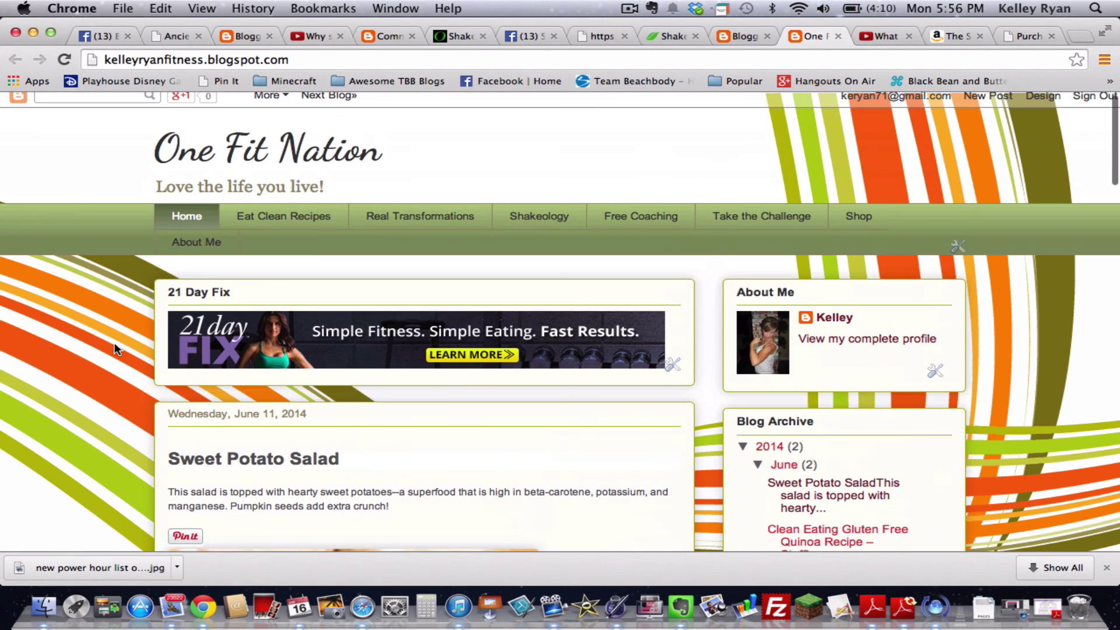
left_click(566, 225)
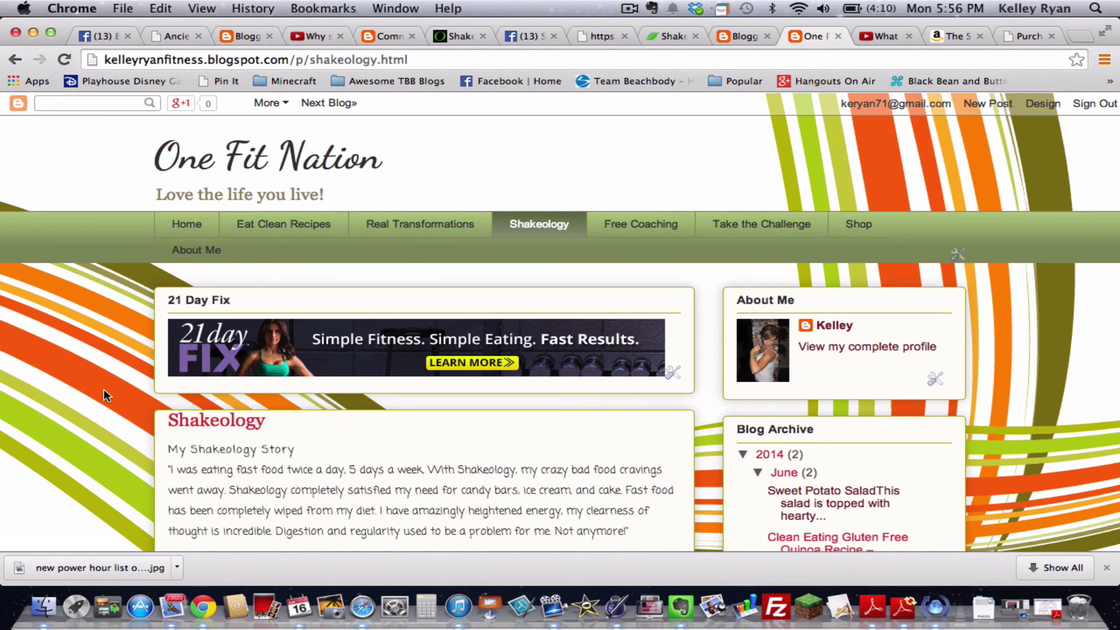
scroll(104, 394, "down", 10)
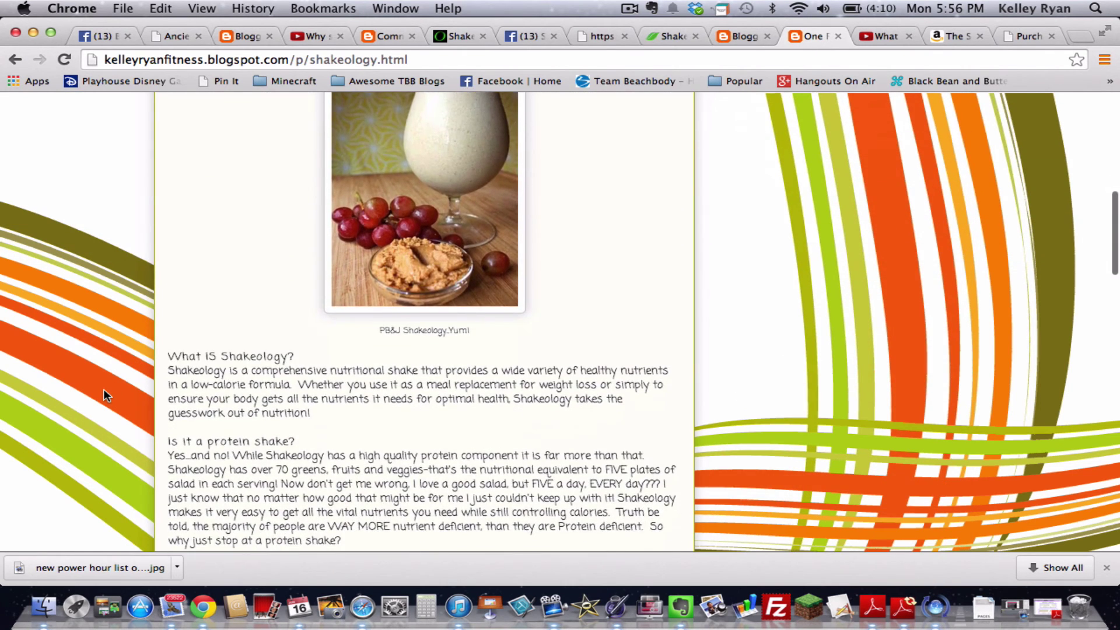
scroll(104, 395, "down", 5)
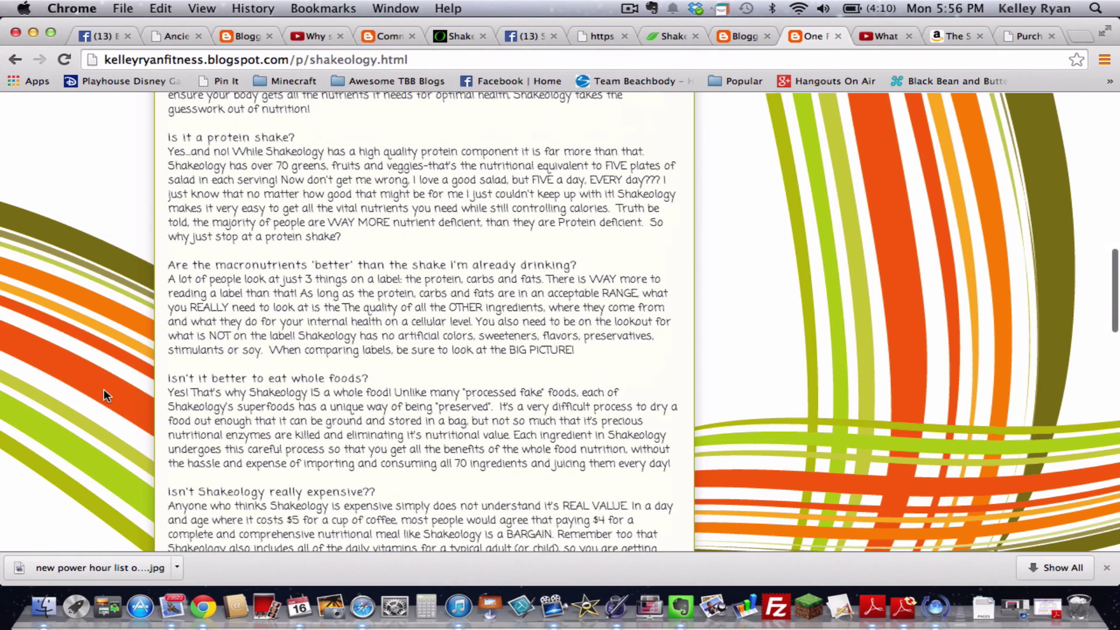
scroll(104, 395, "down", 6)
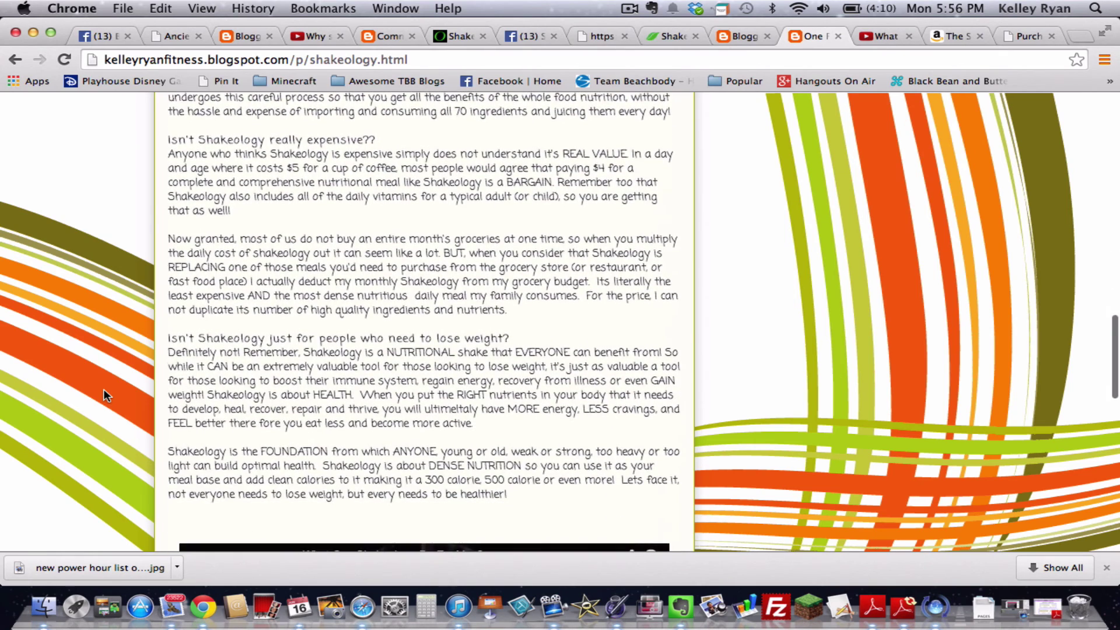
scroll(103, 395, "down", 6)
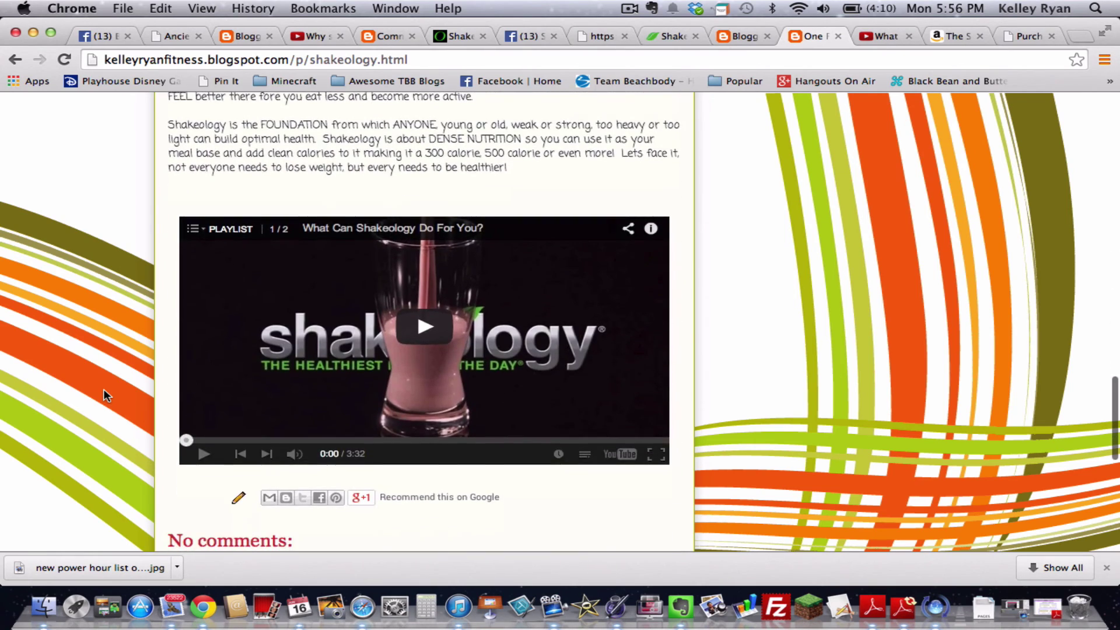
scroll(103, 395, "down", 2)
scroll(103, 395, "up", 3)
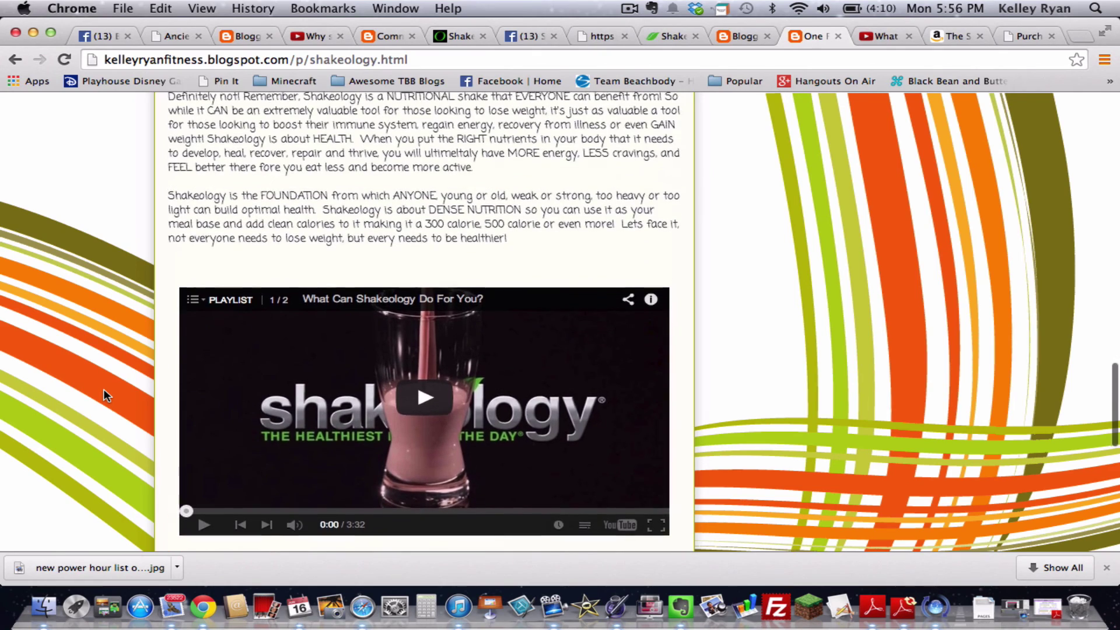
scroll(103, 389, "up", 15)
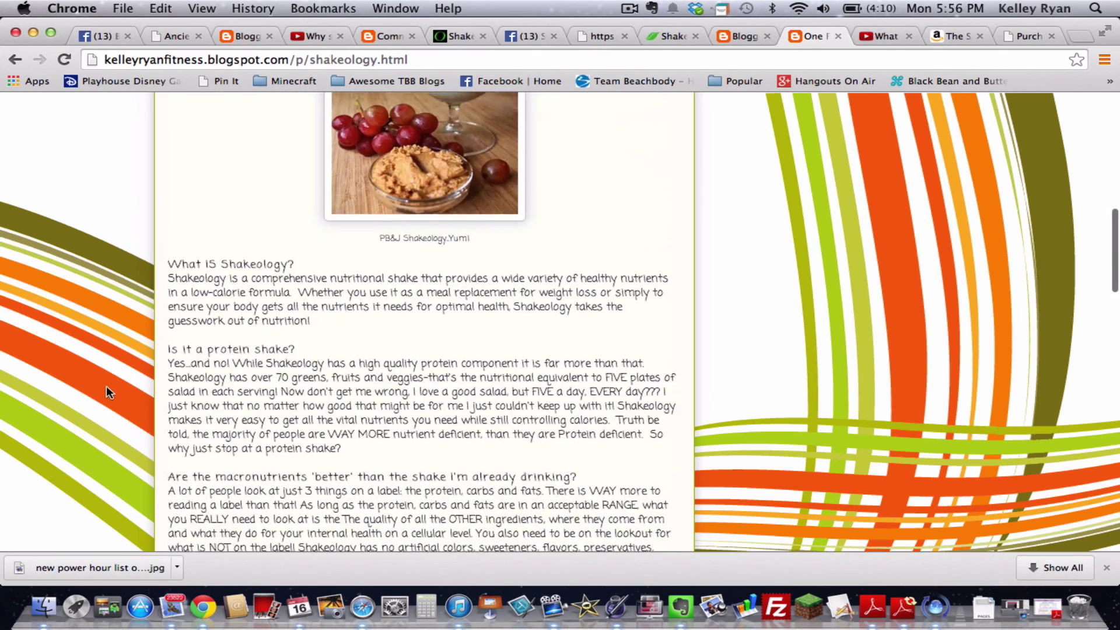
scroll(106, 386, "up", 6)
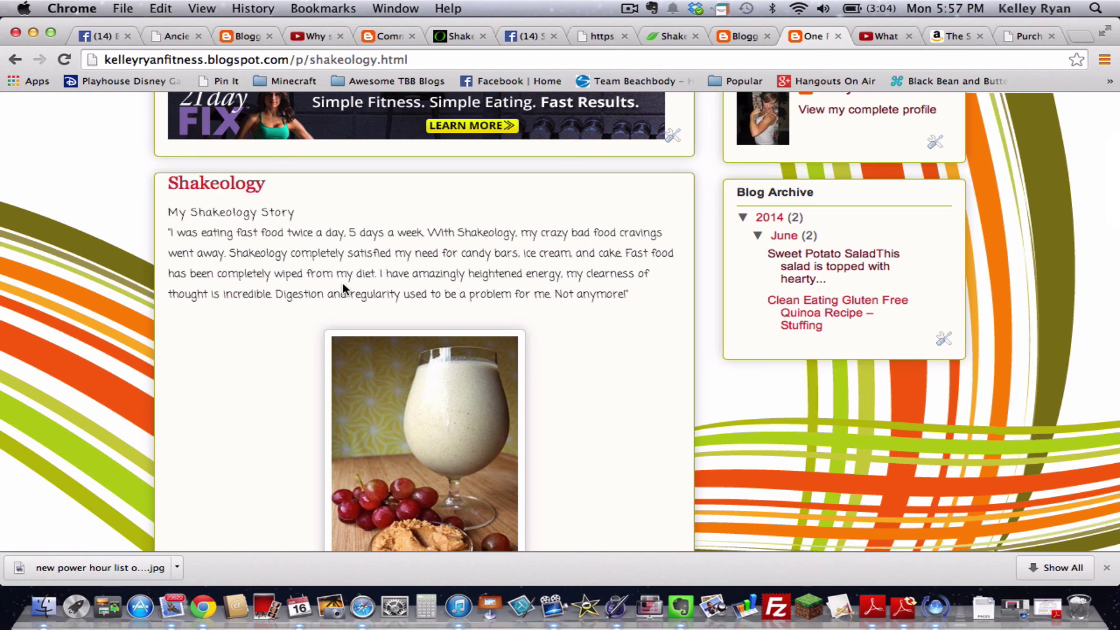
left_click(629, 10)
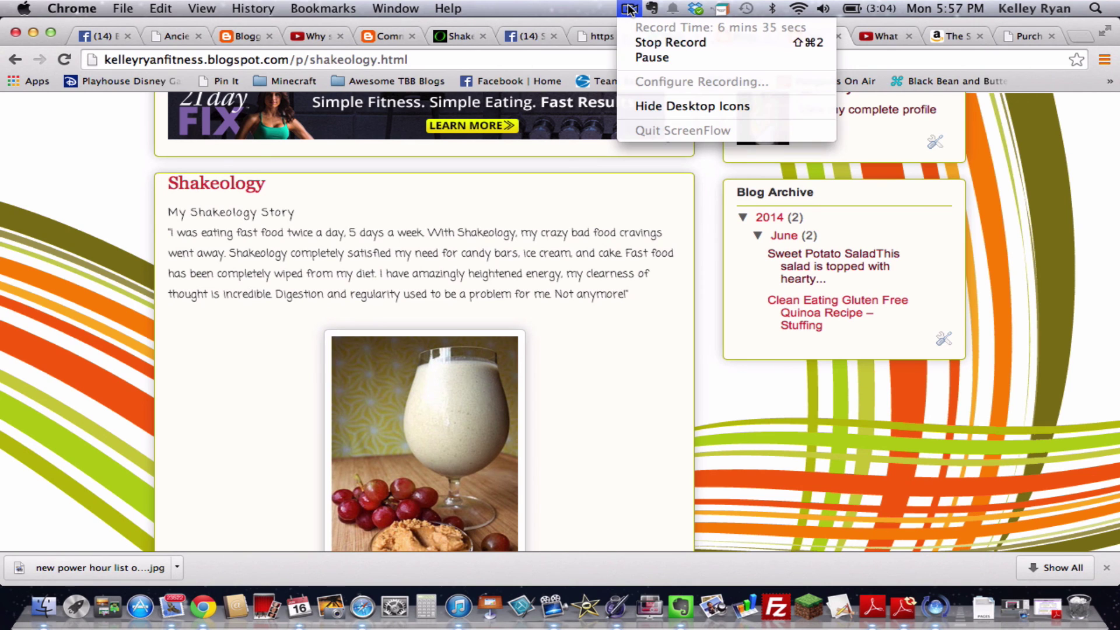